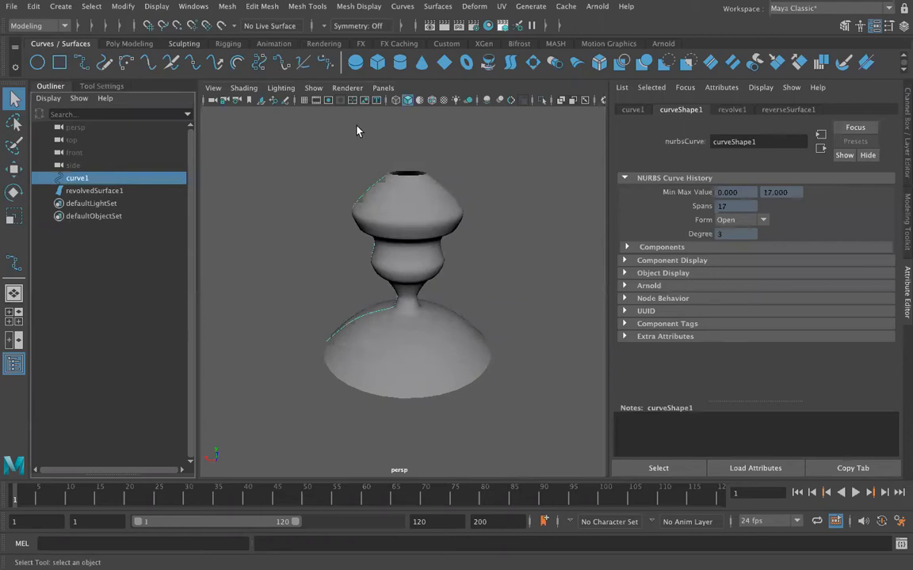
Select the revolved surface and examine its shape, history, shading group and lambert1 material attributes.
alt+drag(258, 345, 251, 304)
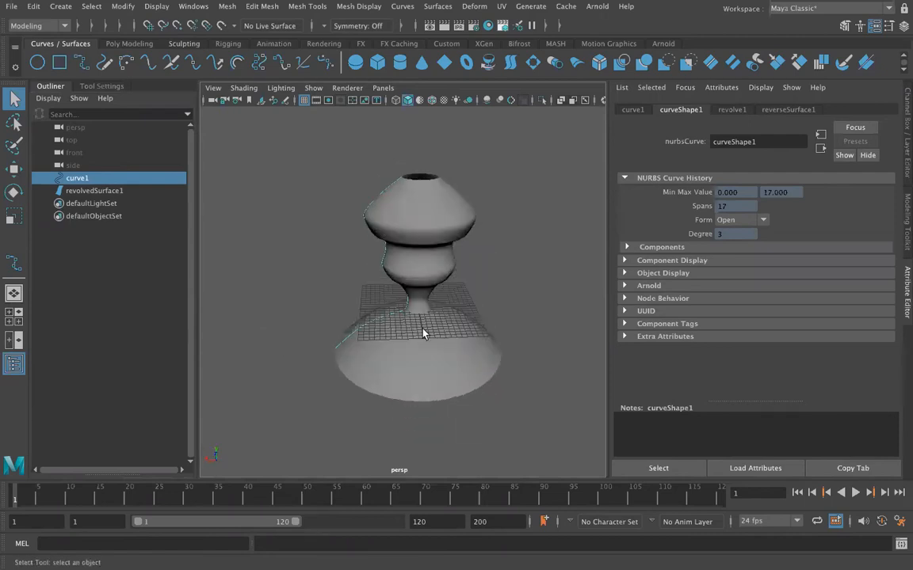
alt+drag(431, 337, 432, 320)
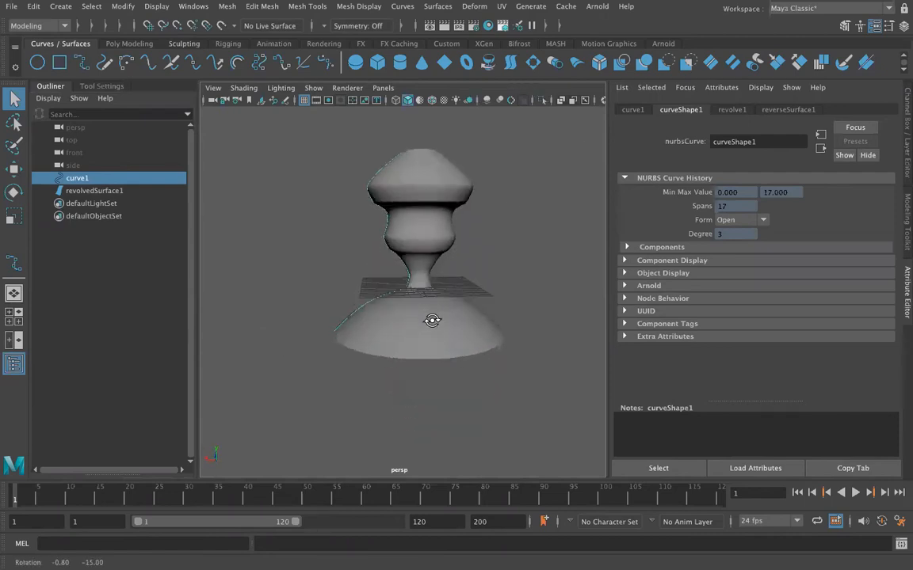
click(93, 190)
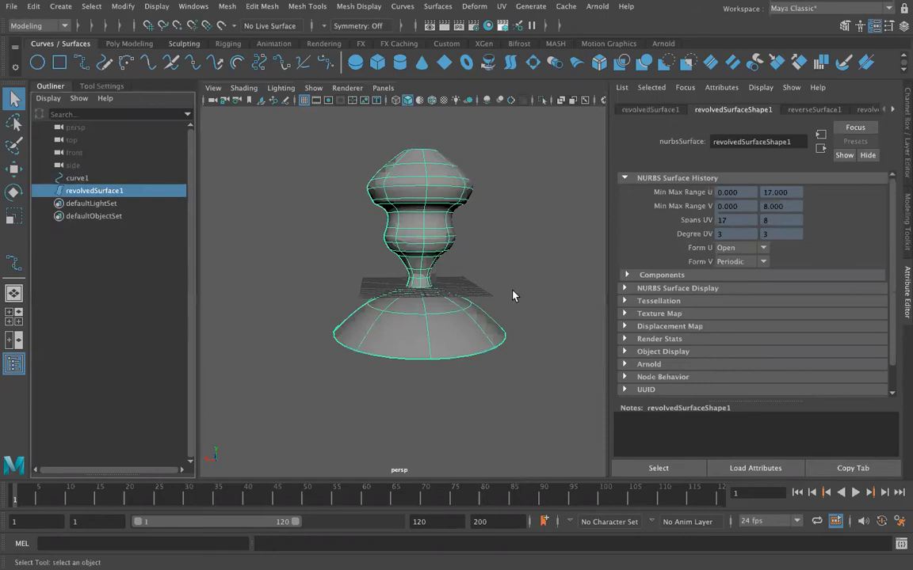
alt+middle_drag(506, 315, 499, 321)
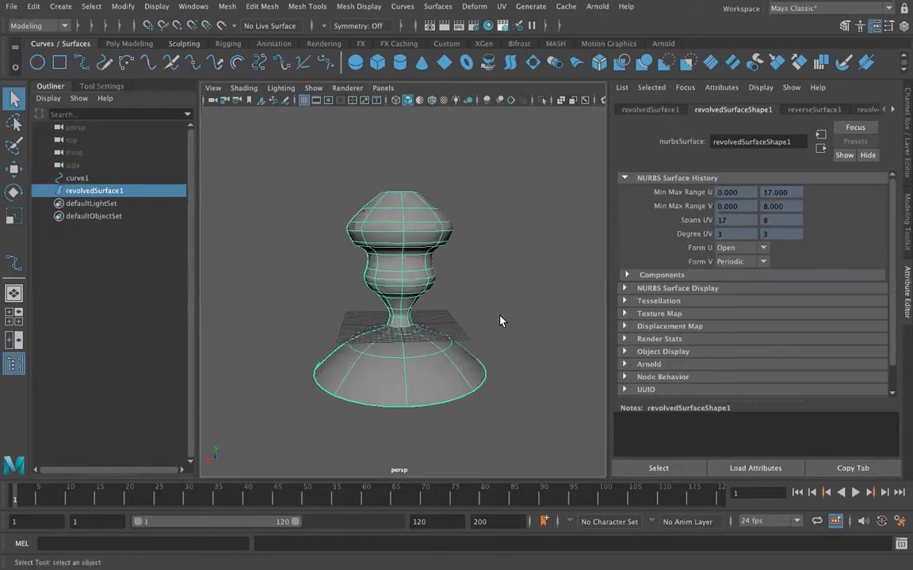
click(901, 293)
click(901, 293)
click(652, 110)
click(729, 110)
click(808, 110)
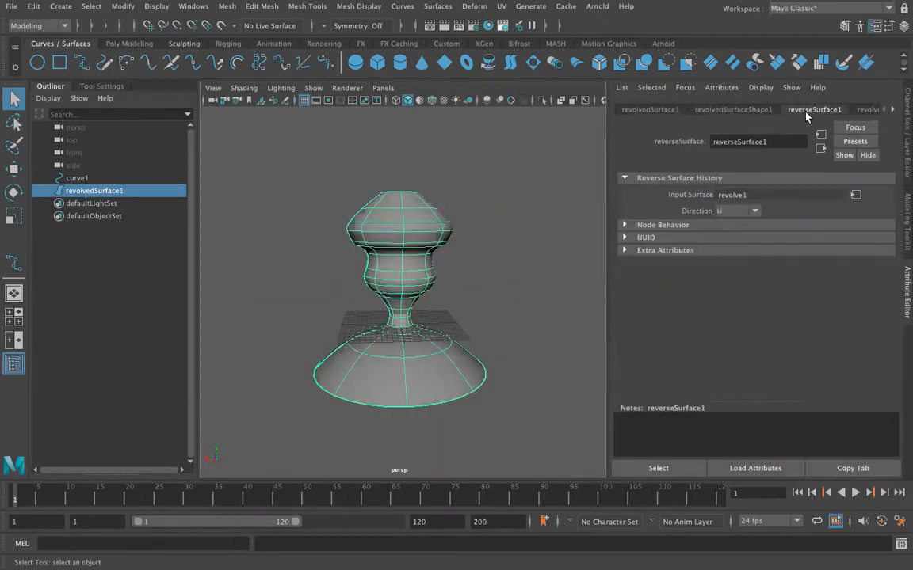
click(869, 110)
click(892, 110)
click(891, 110)
click(854, 109)
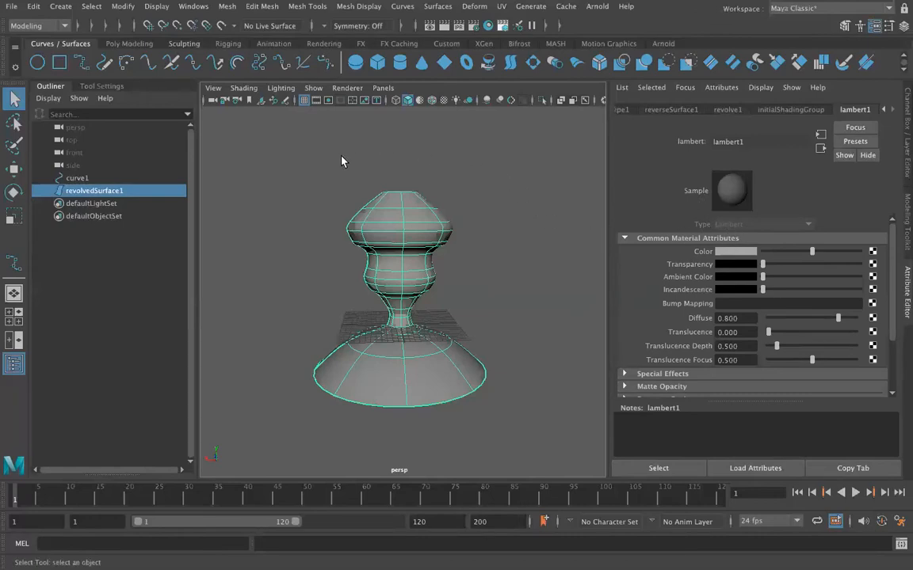
Assign a new Lambert material to the revolved surface and reselect the surface to show its material attributes.
click(317, 44)
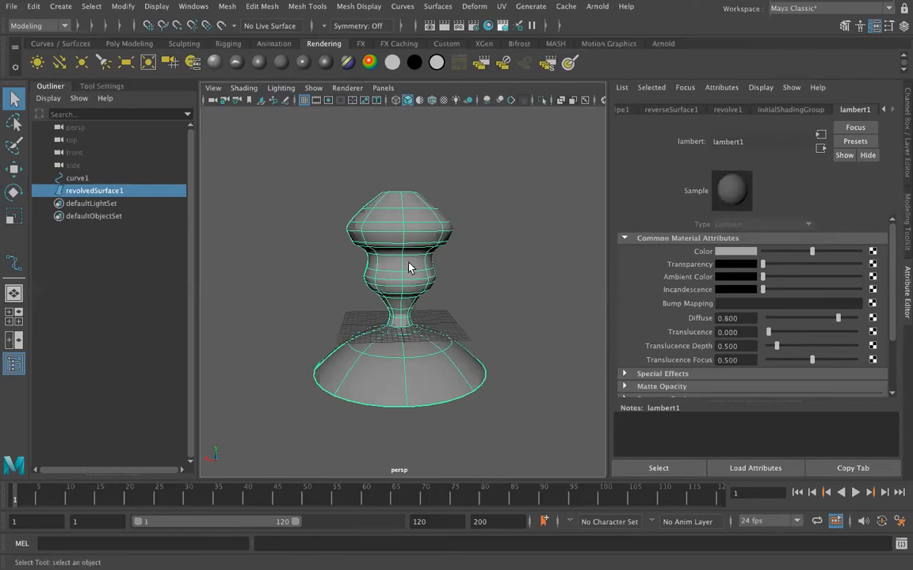
click(281, 71)
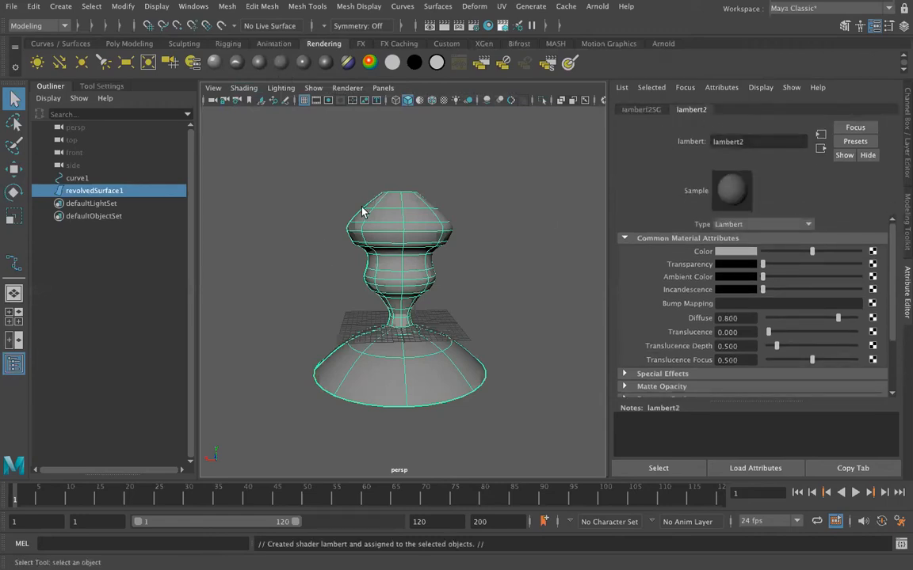
click(334, 209)
click(357, 237)
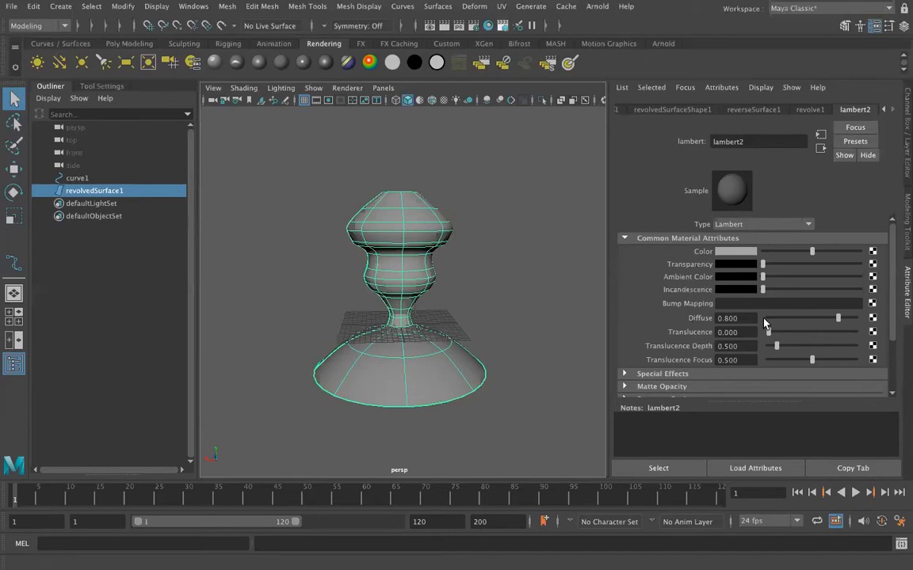
Set the new Lambert material's color to bright red.
mouse_move(812, 252)
mouse_down()
mouse_move(850, 254)
mouse_move(822, 256)
mouse_move(833, 254)
mouse_up()
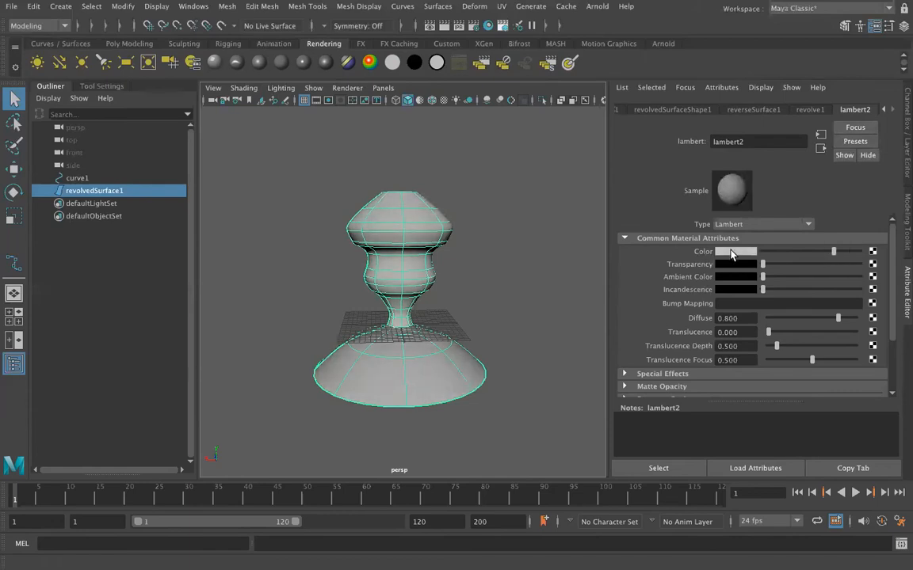
click(732, 252)
click(687, 219)
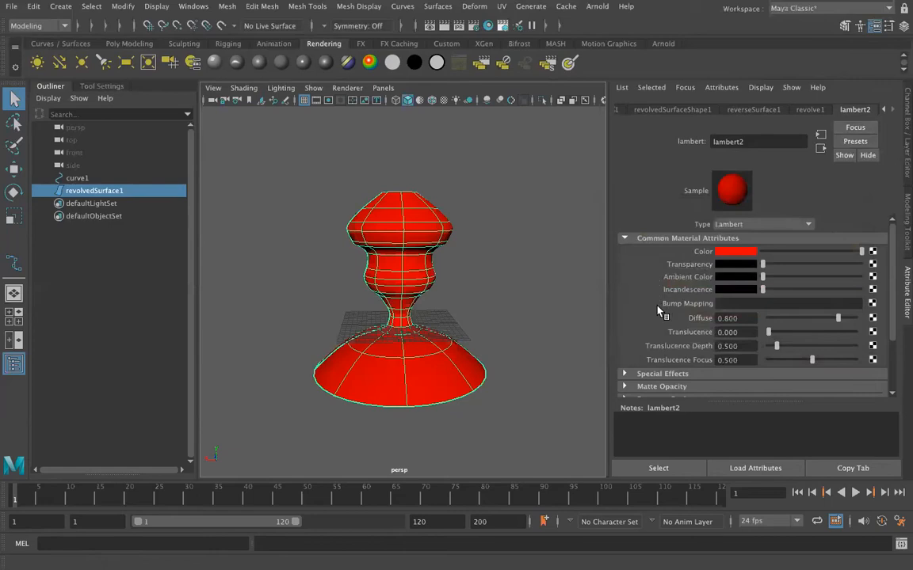
Raise the red material's ambient color to nearly white and lower its diffuse value to about 0.596.
drag(763, 264, 855, 282)
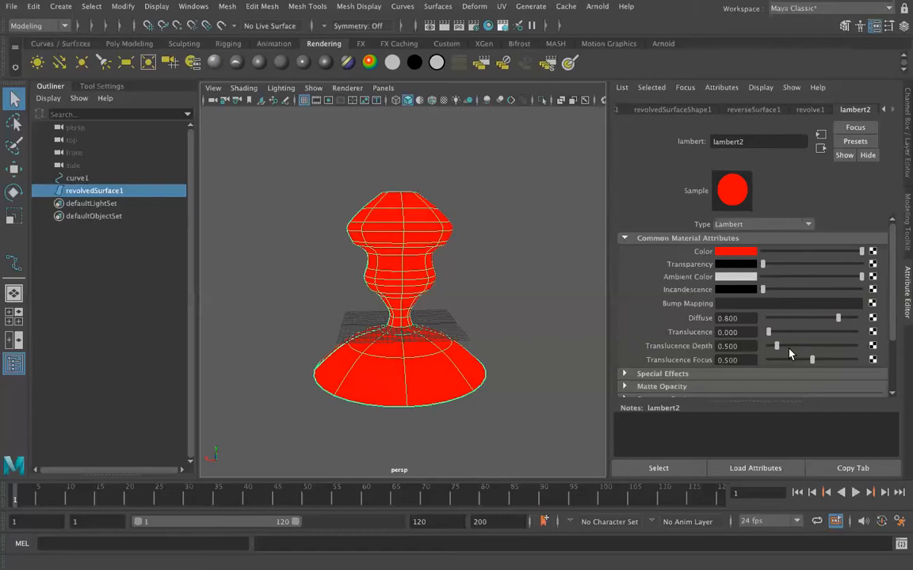
mouse_move(838, 318)
mouse_down()
mouse_move(783, 324)
mouse_move(839, 328)
mouse_up()
drag(849, 317, 820, 318)
click(519, 314)
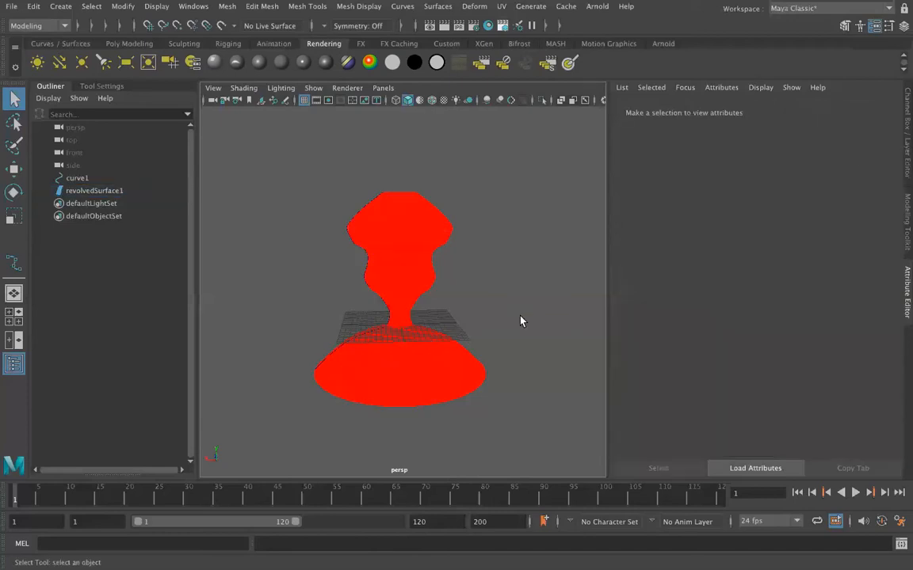
click(418, 380)
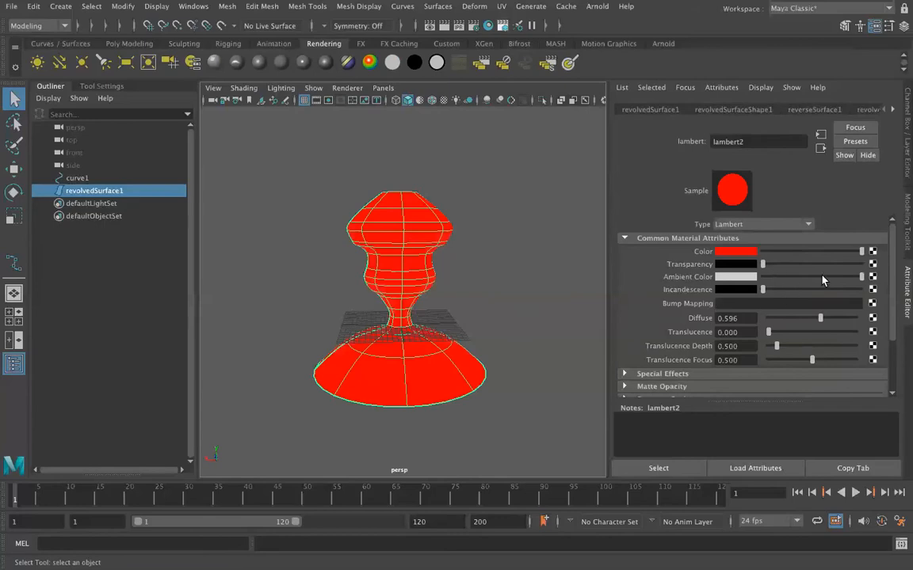
Return the red material's ambient color to black and check the shading with the surface deselected.
drag(860, 278, 763, 278)
click(488, 312)
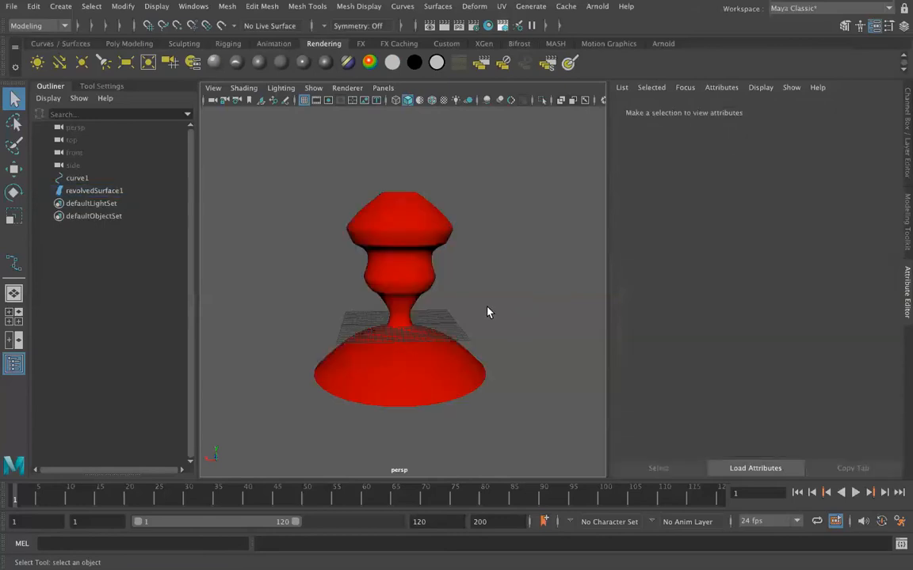
click(420, 382)
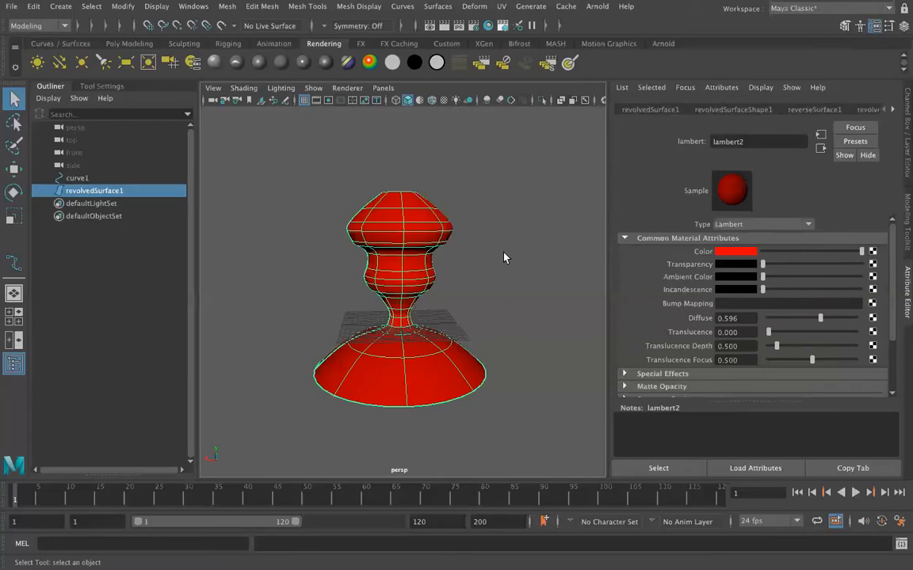
Open the Duplicate Special options for the revolved surface and set the number of copies to 5.
click(33, 7)
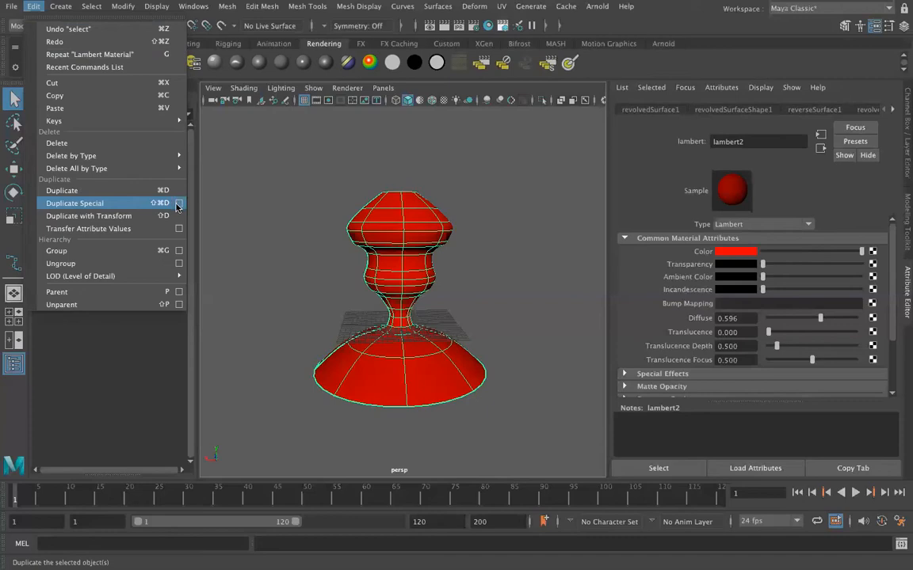
click(178, 206)
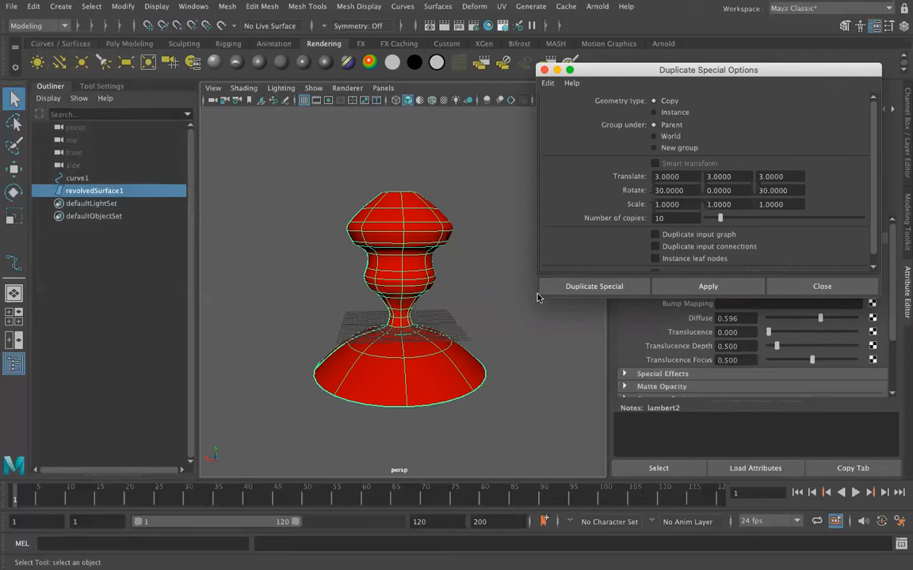
double_click(661, 218)
text(5)
Set the Duplicate Special translation to 50 in X, 0 in Y and 50 in Z.
drag(690, 179, 624, 179)
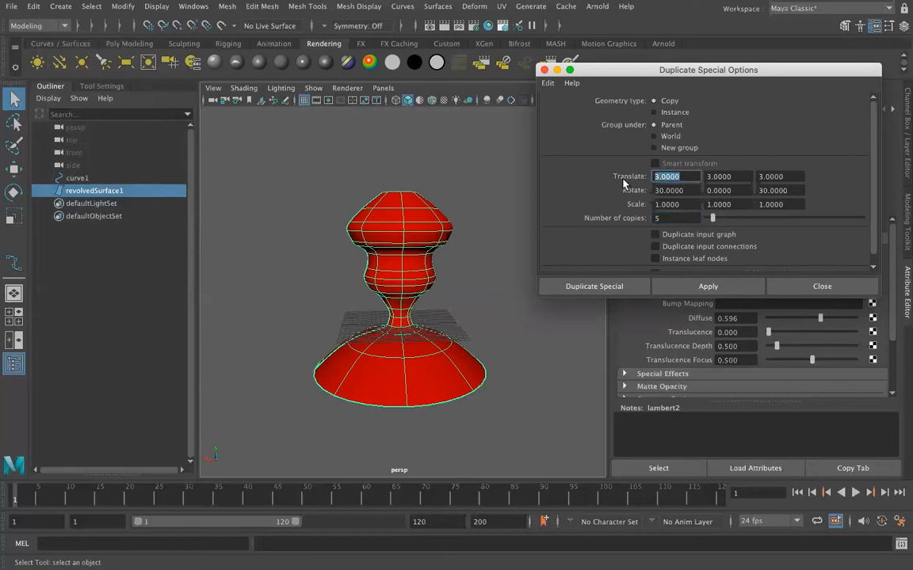
text(5)
key(Tab)
key(BackSpace)
drag(685, 177, 626, 178)
text(15)
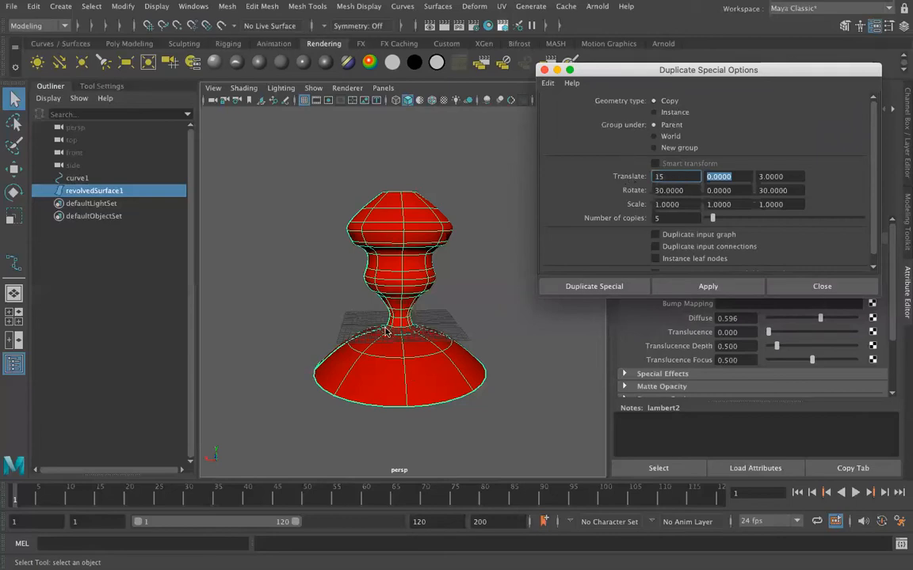
drag(669, 180, 644, 177)
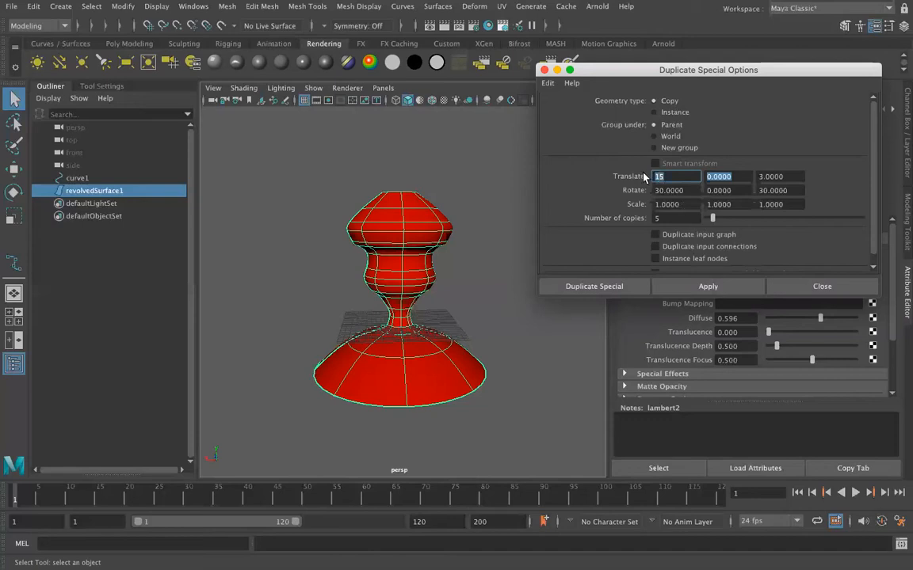
click(771, 179)
text(50)
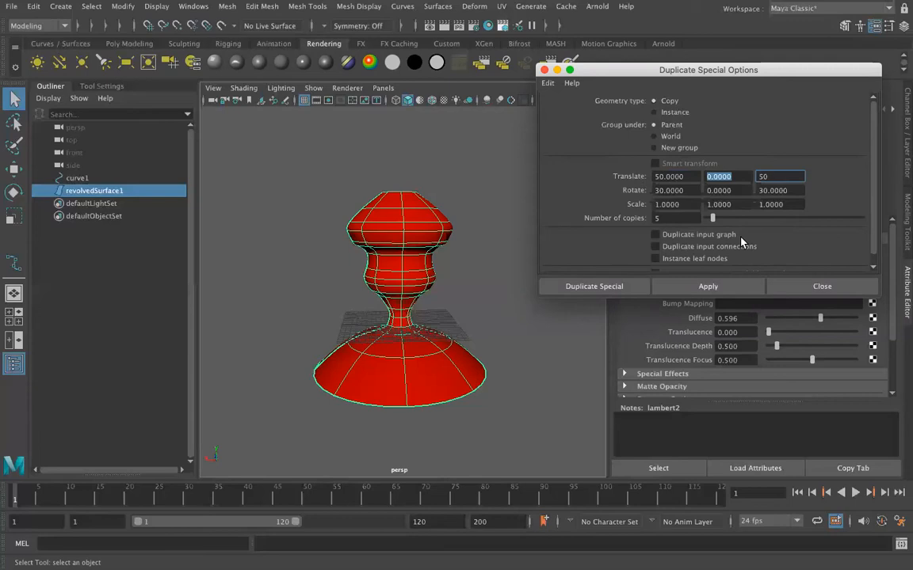
Set the Duplicate Special rotation to 180 degrees in X and 0 in Z.
key(Tab)
text(180)
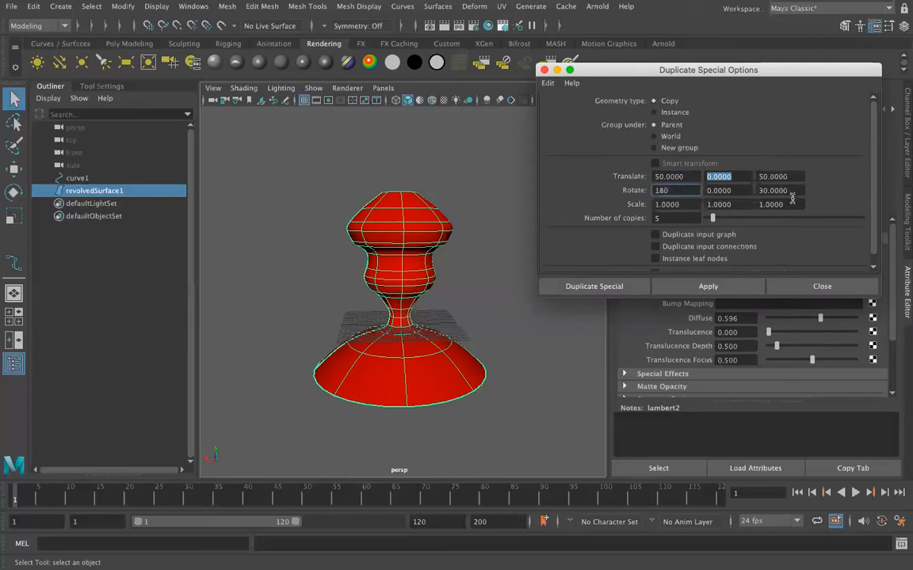
key(Tab)
text(0)
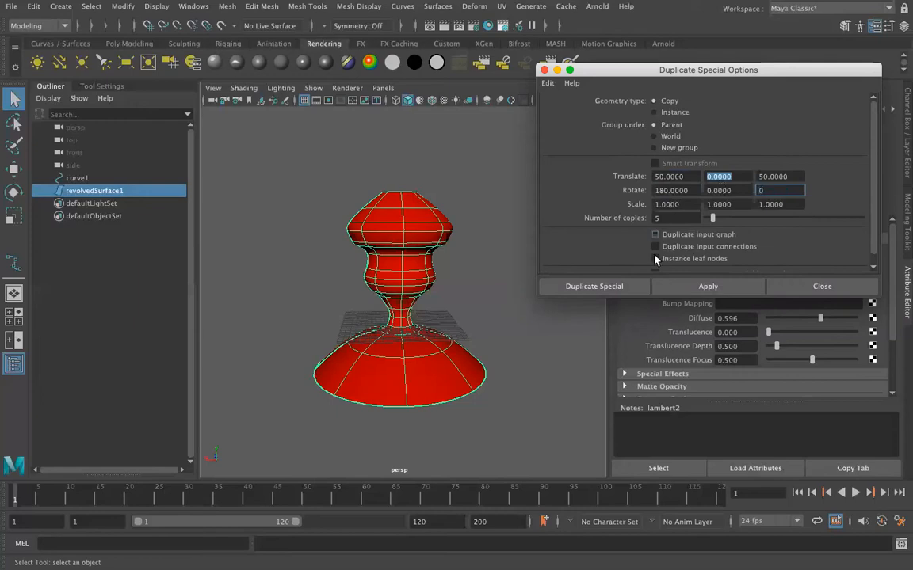
Try duplicating the revolved surface with these settings, inspect the spacing of the copies, and undo the duplication.
click(592, 286)
key(f)
alt+drag(308, 350, 419, 359)
scroll(430, 358, up, 5)
alt+middle_drag(432, 358, 505, 298)
alt+drag(505, 298, 434, 328)
click(446, 355)
alt+middle_drag(410, 278, 396, 293)
key(ctrl+z)
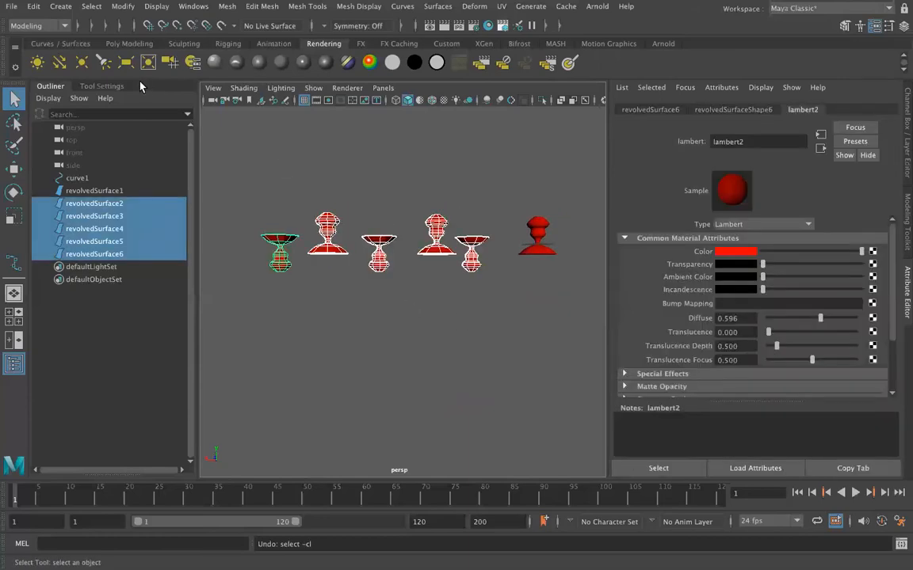
key(ctrl+z)
Use Duplicate Special on the revolved surface to make 3 copies, translated 20 in X and 20 in Z.
click(57, 10)
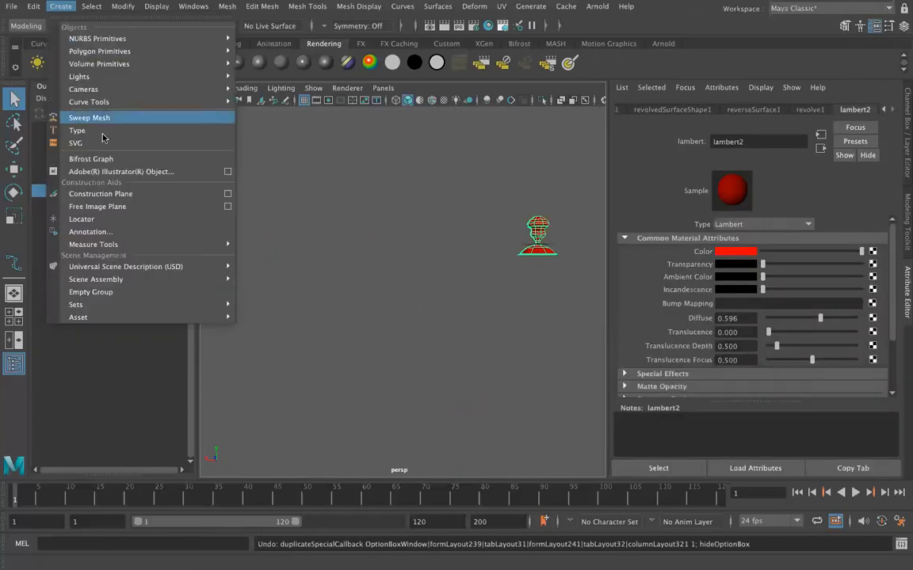
mouse_move(34, 6)
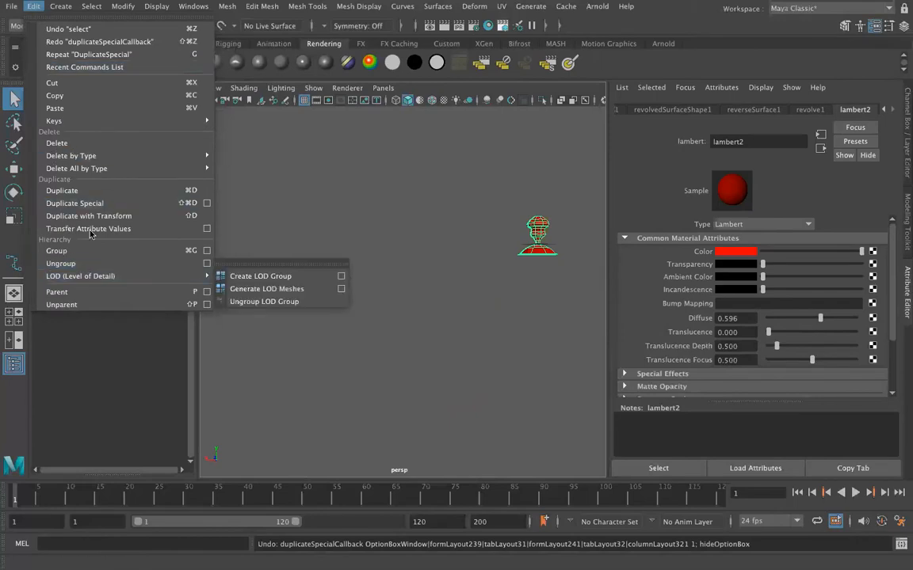
click(206, 203)
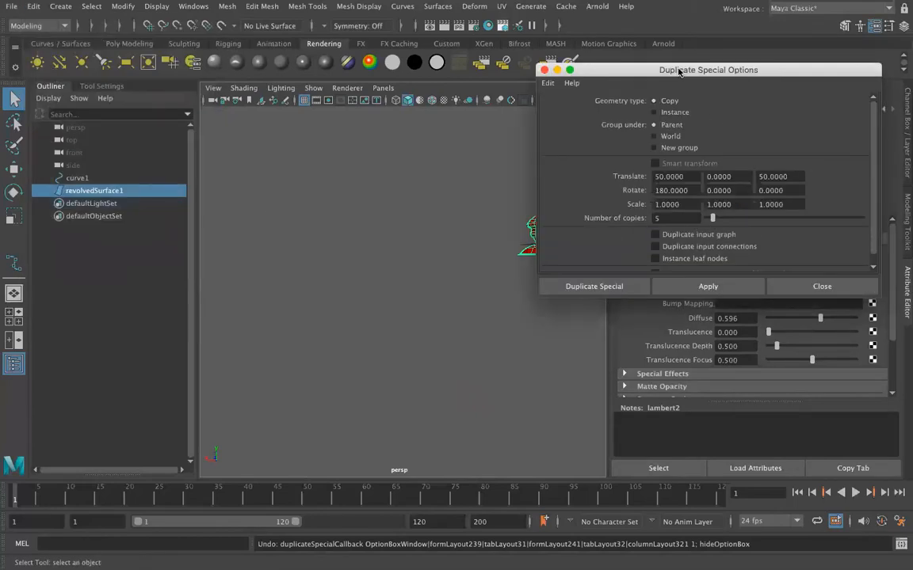
drag(798, 177, 729, 176)
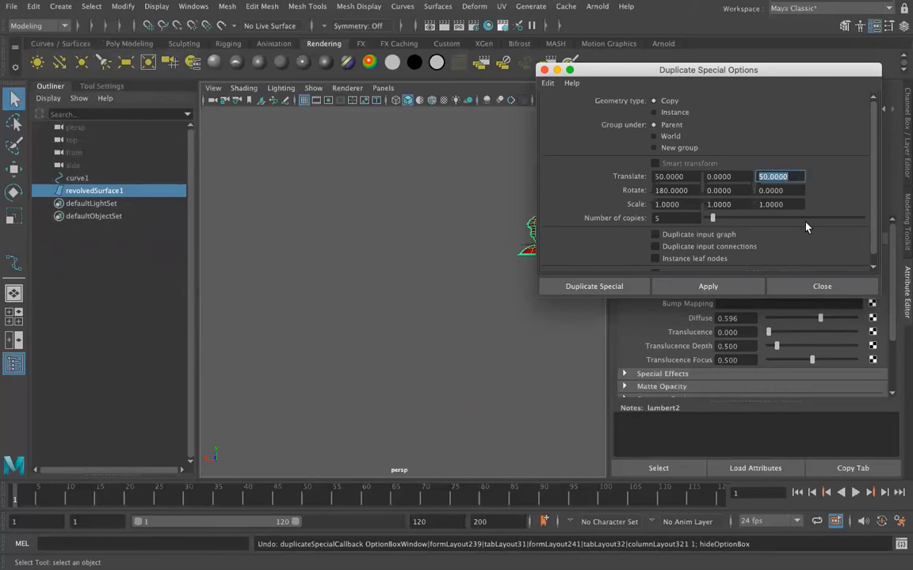
text(20)
drag(685, 176, 547, 177)
text(20)
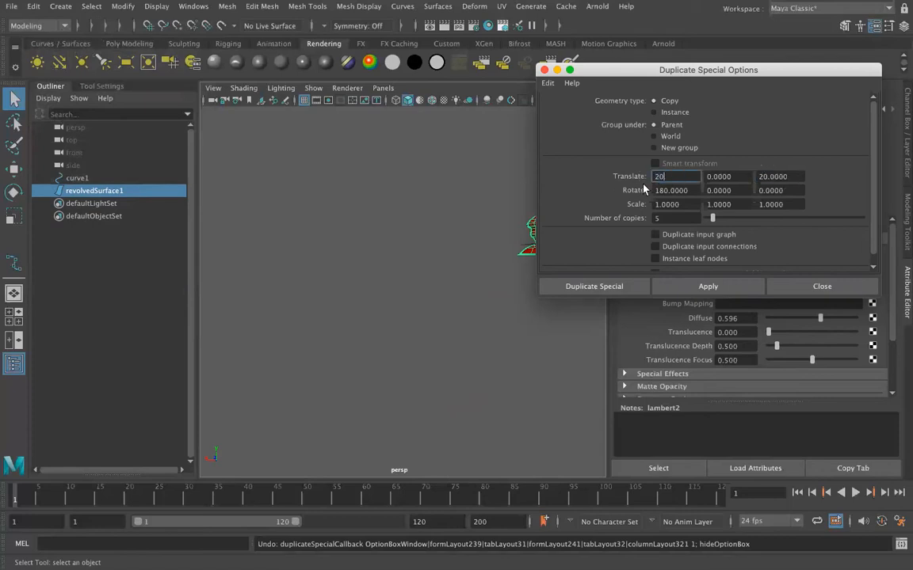
drag(670, 216, 631, 215)
text(3)
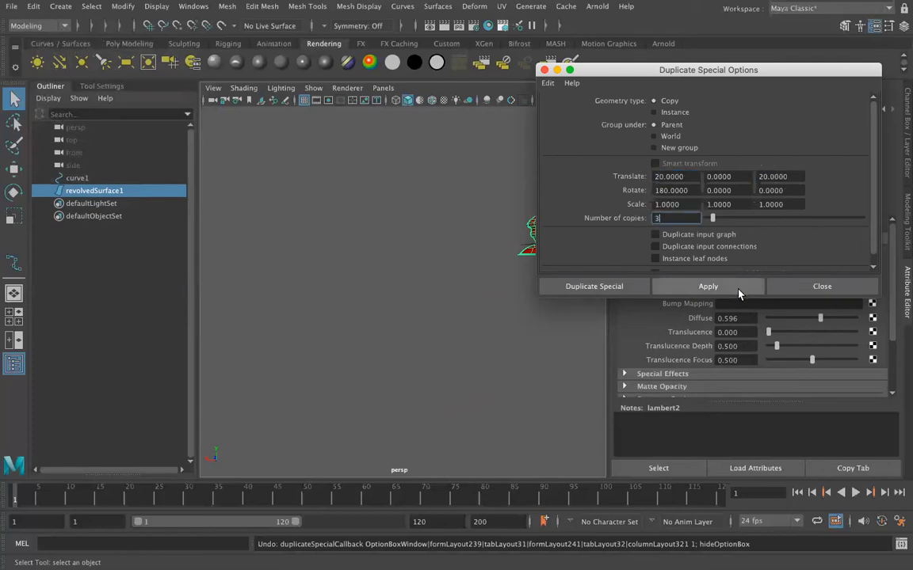
click(594, 290)
Try moving the end copy, revolvedSurface4, away from its neighbours and slightly upward with the Move tool.
alt+drag(510, 296, 333, 326)
key(w)
alt+drag(338, 366, 325, 387)
click(429, 289)
click(426, 283)
drag(374, 266, 362, 261)
alt+drag(341, 330, 440, 324)
alt+middle_drag(439, 324, 362, 375)
alt+drag(361, 374, 399, 372)
alt+drag(480, 390, 448, 385)
click(438, 344)
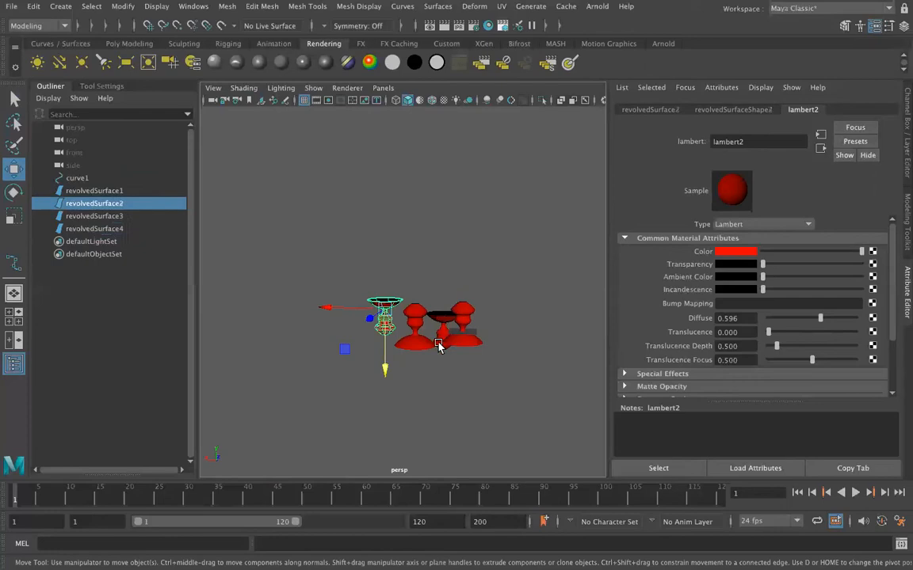
Undo the moves made to revolvedSurface4.
key(ctrl+z)
key(ctrl+z)
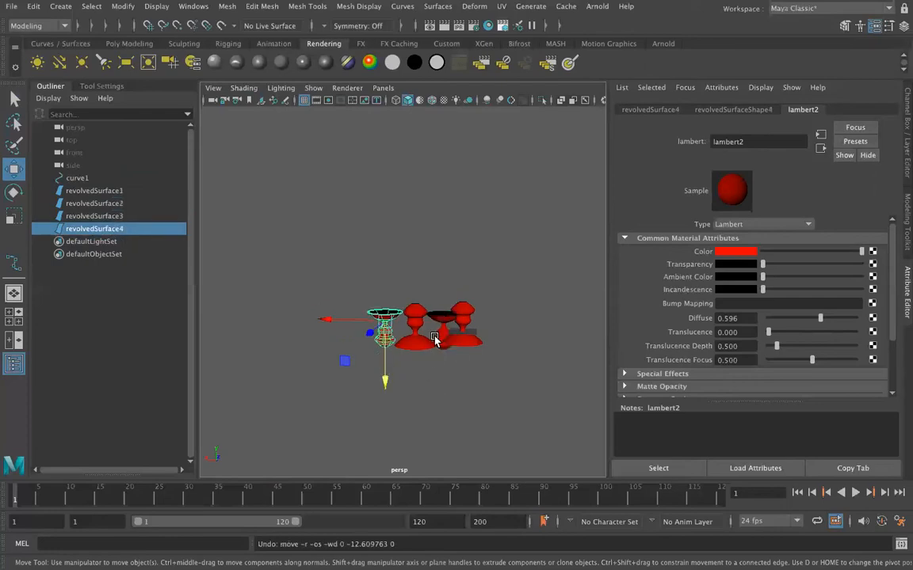
key(ctrl+z)
key(ctrl+z)
key(ctrl+z)
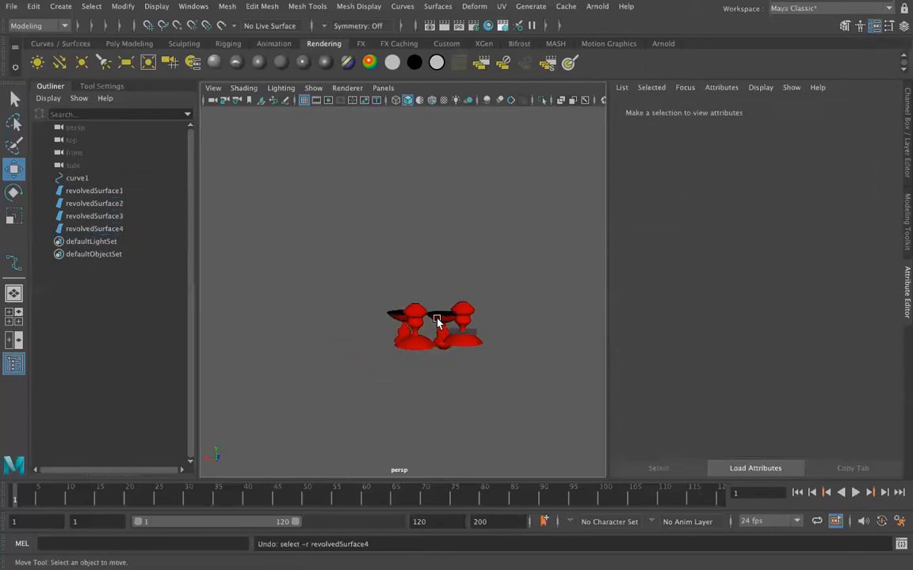
Examine the arrangement and spacing of the four red revolved surfaces from several angles.
click(437, 319)
alt+drag(370, 359, 396, 348)
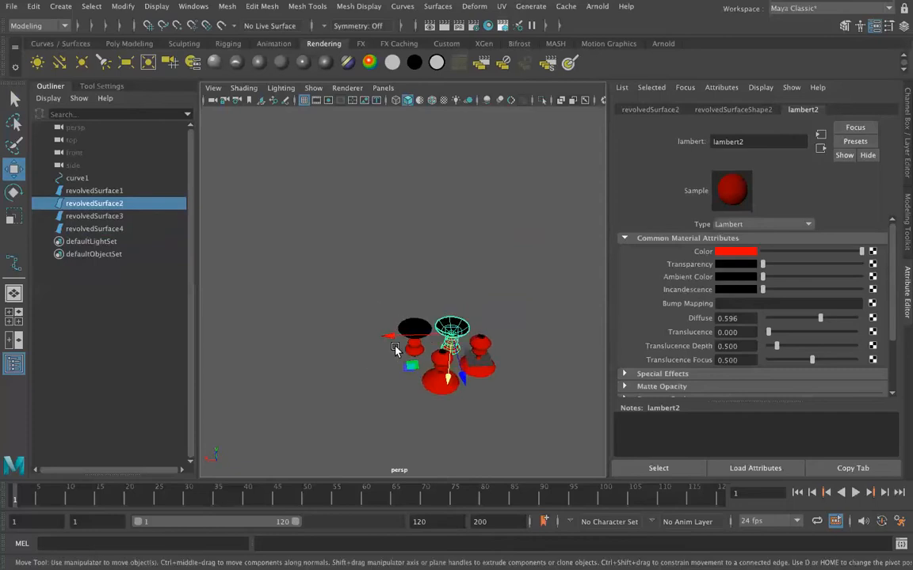
shift+click(413, 348)
alt+drag(412, 398, 414, 367)
alt+drag(496, 364, 493, 362)
click(416, 364)
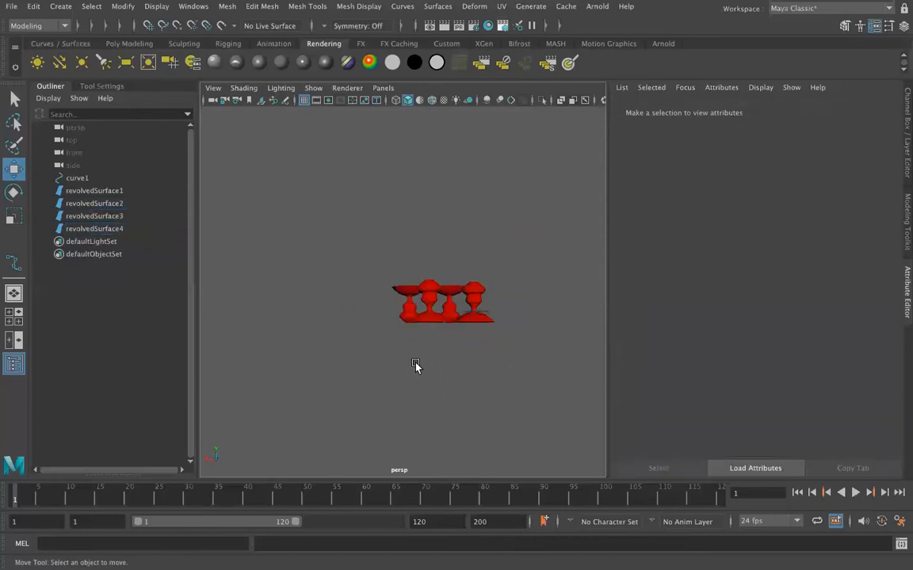
alt+drag(416, 364, 449, 370)
scroll(448, 370, up, 4)
alt+middle_drag(448, 370, 396, 373)
scroll(396, 373, up, 4)
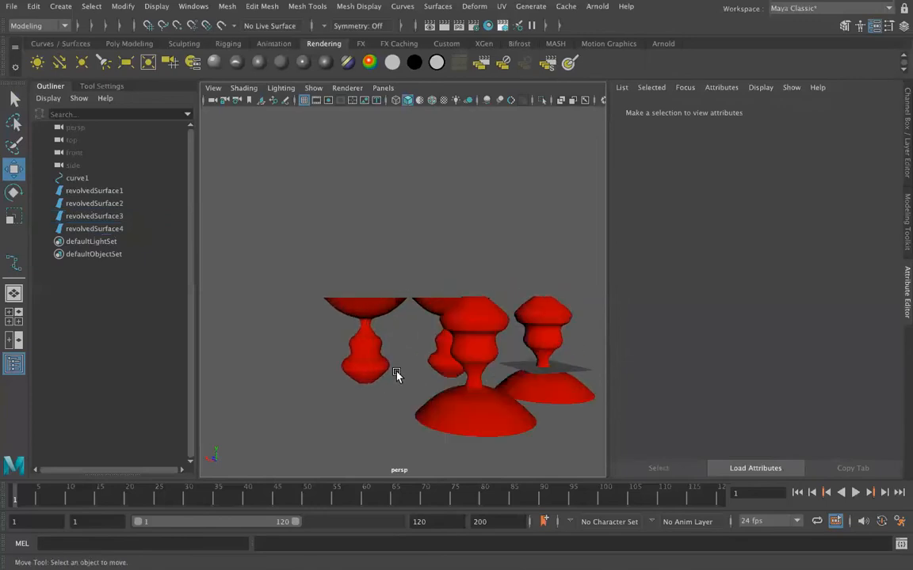
Hide the viewport grid and assign a new green Blinn material to revolvedSurface3.
click(487, 408)
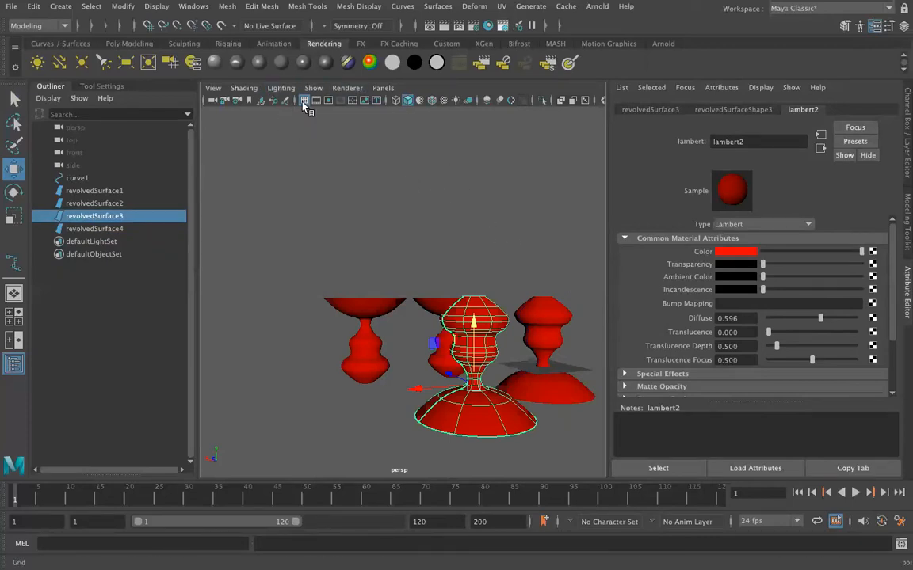
alt+drag(275, 257, 279, 287)
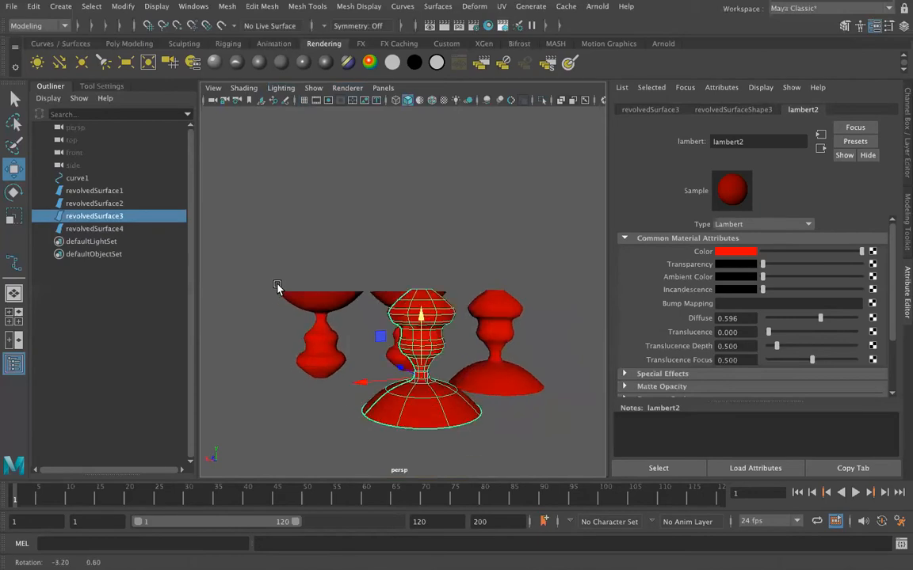
click(258, 63)
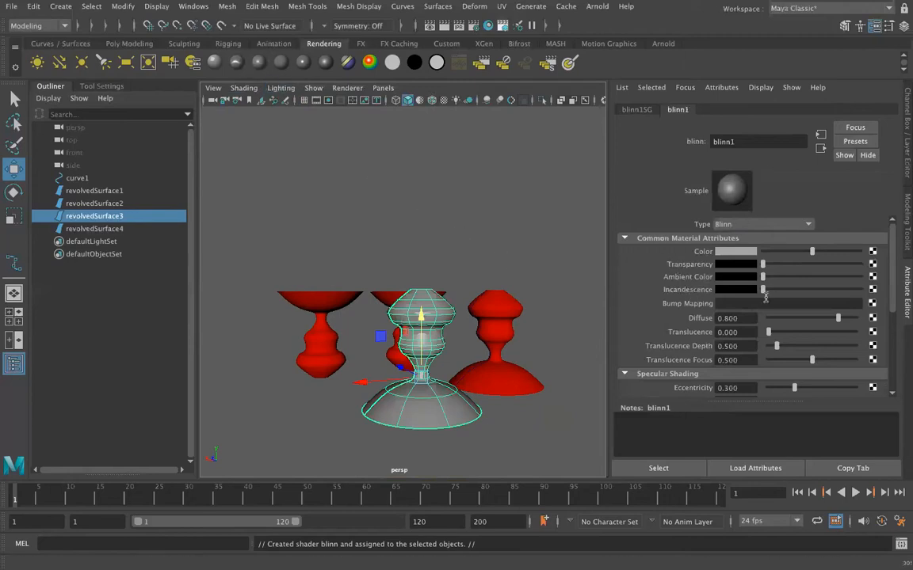
scroll(709, 361, down, 3)
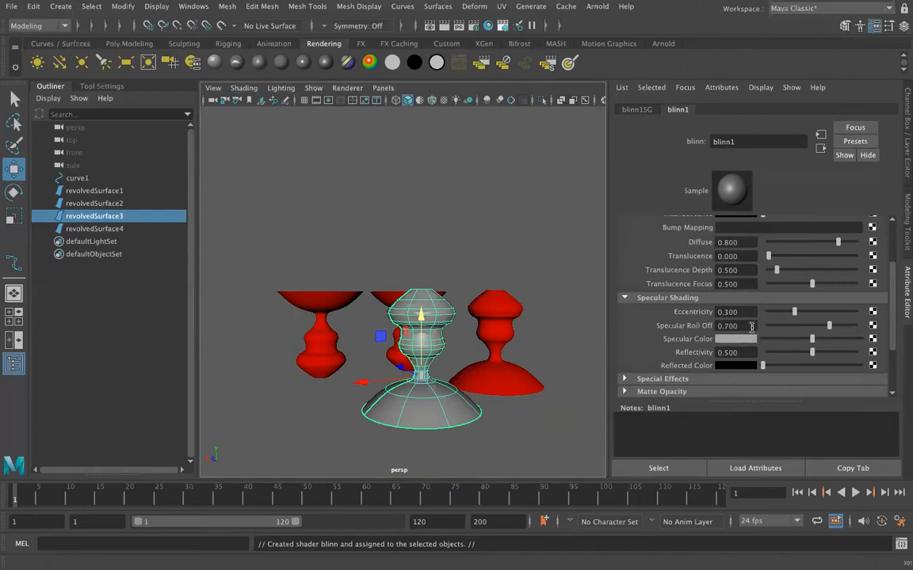
scroll(751, 321, up, 3)
click(750, 250)
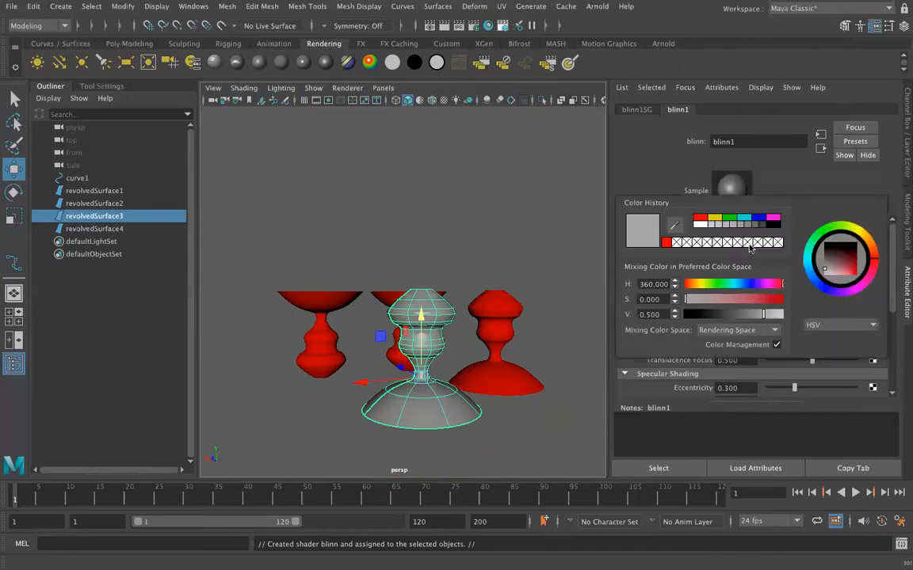
click(730, 218)
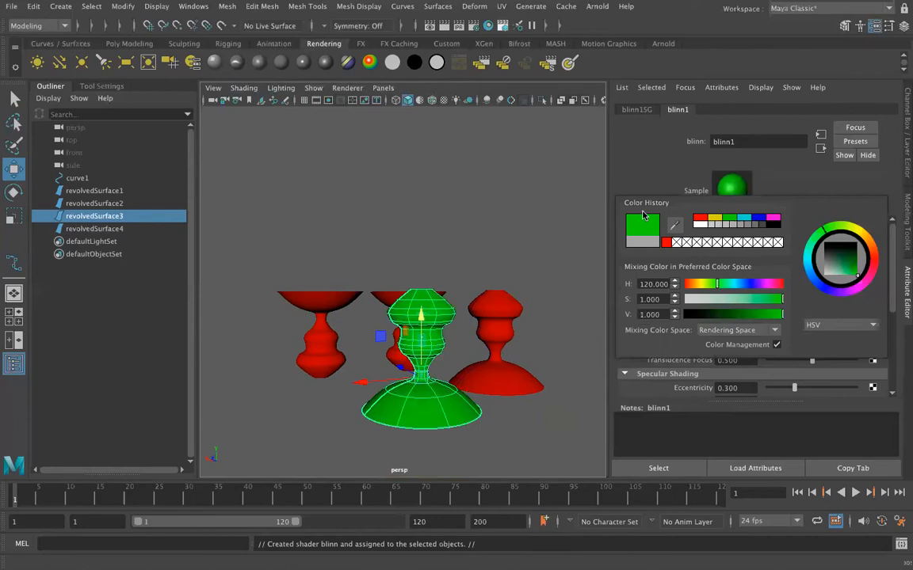
Make the green Blinn partly transparent, with its Specular Color at full brightness, Eccentricity at 0.691 and Specular Roll Off at 0.772.
drag(765, 267, 801, 267)
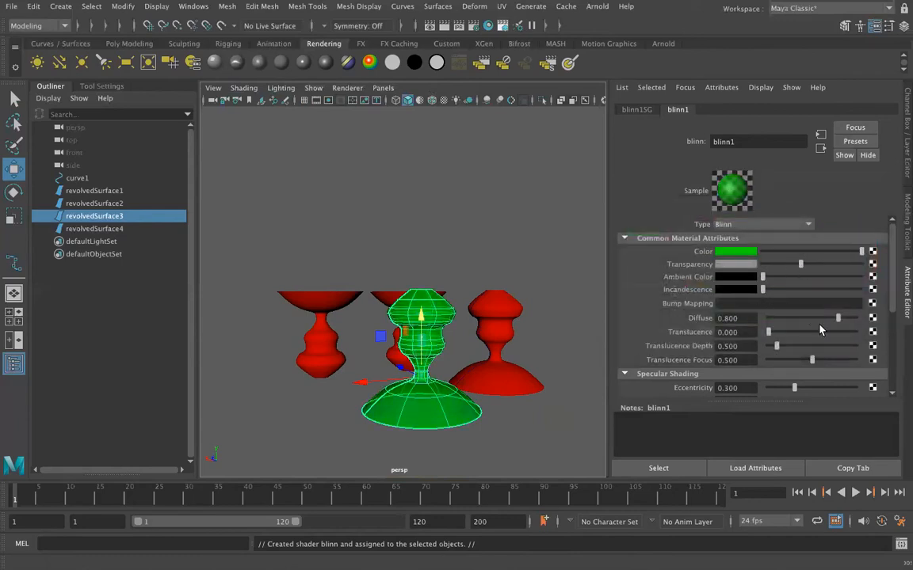
scroll(713, 337, down, 3)
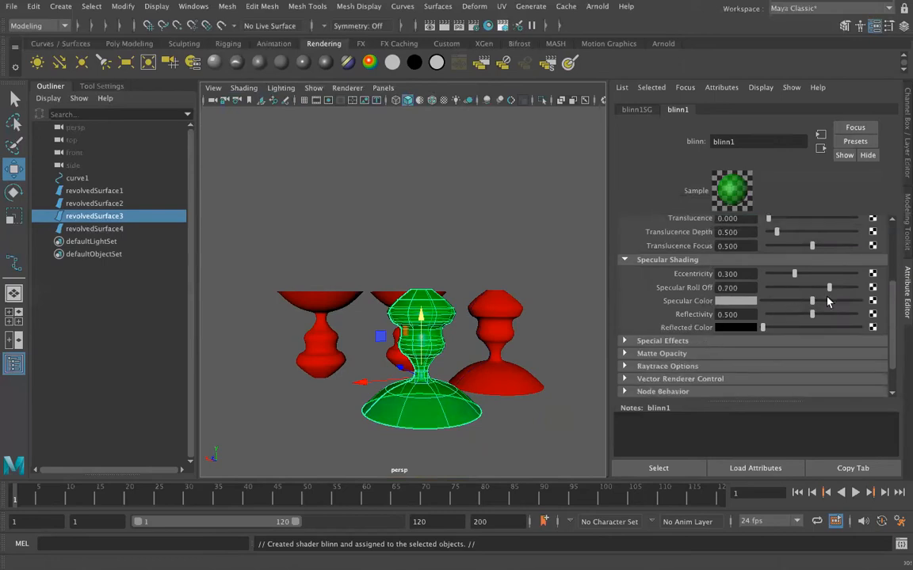
mouse_move(805, 306)
mouse_down()
mouse_move(890, 309)
mouse_move(821, 311)
mouse_up()
scroll(452, 358, up, 10)
scroll(466, 396, down, 5)
alt+drag(466, 396, 466, 364)
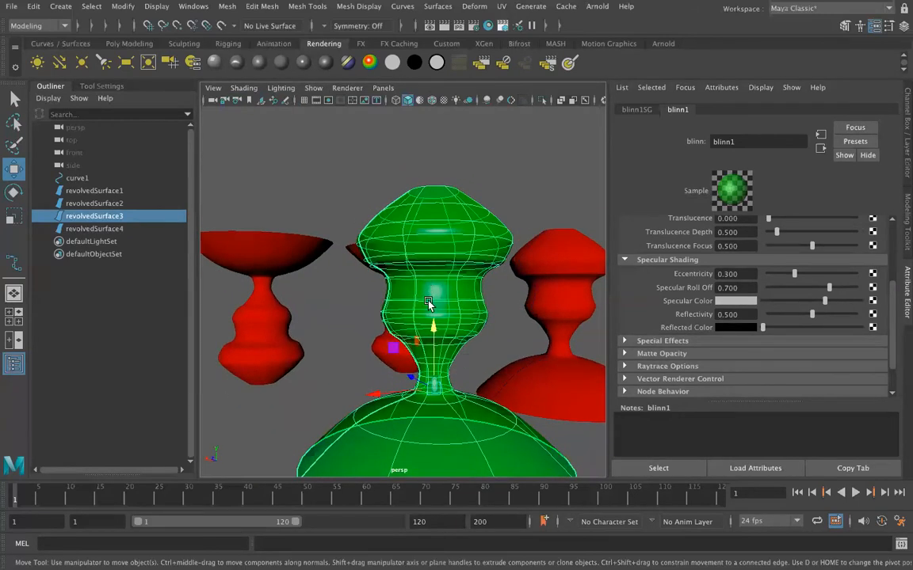
drag(822, 302, 878, 303)
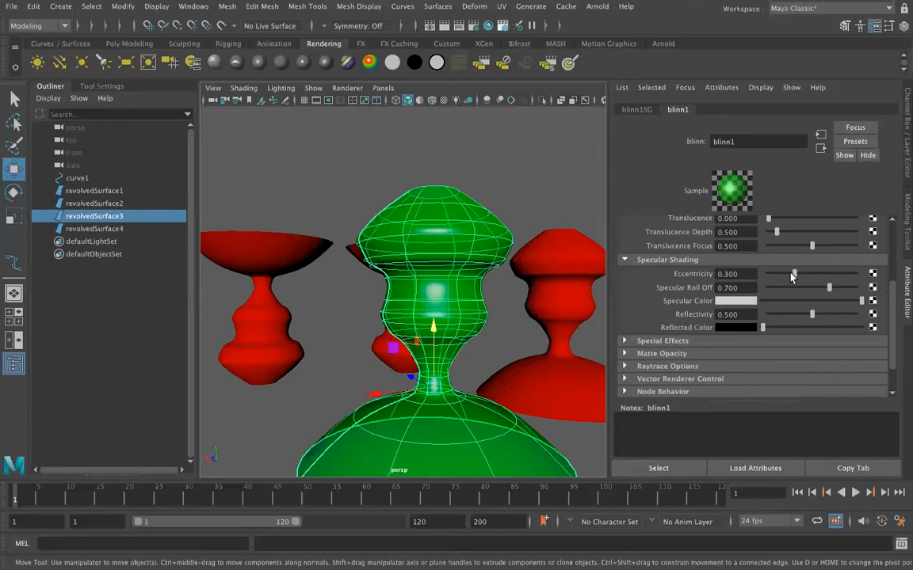
drag(797, 274, 836, 294)
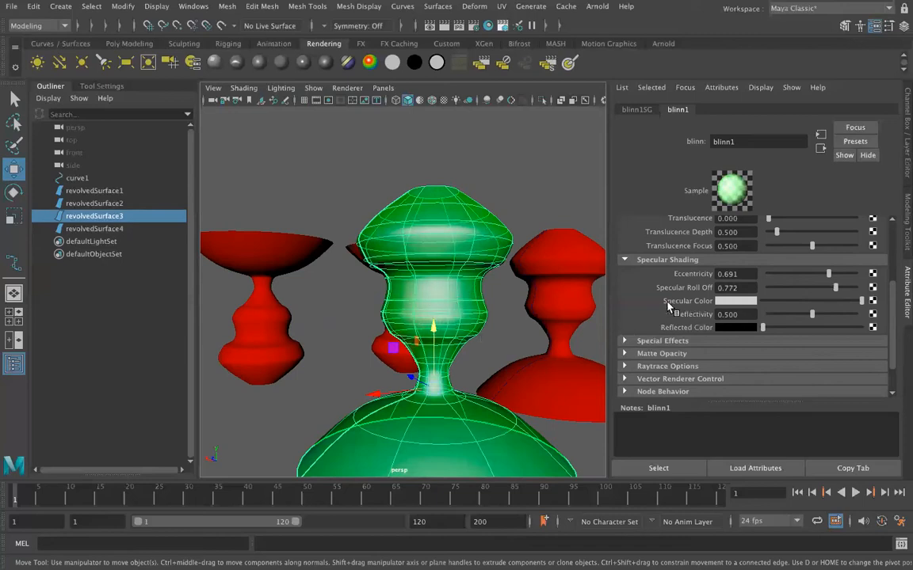
Assign a new Phong material to revolvedSurface2 and set its colour to blue.
alt+drag(443, 349, 356, 397)
click(446, 381)
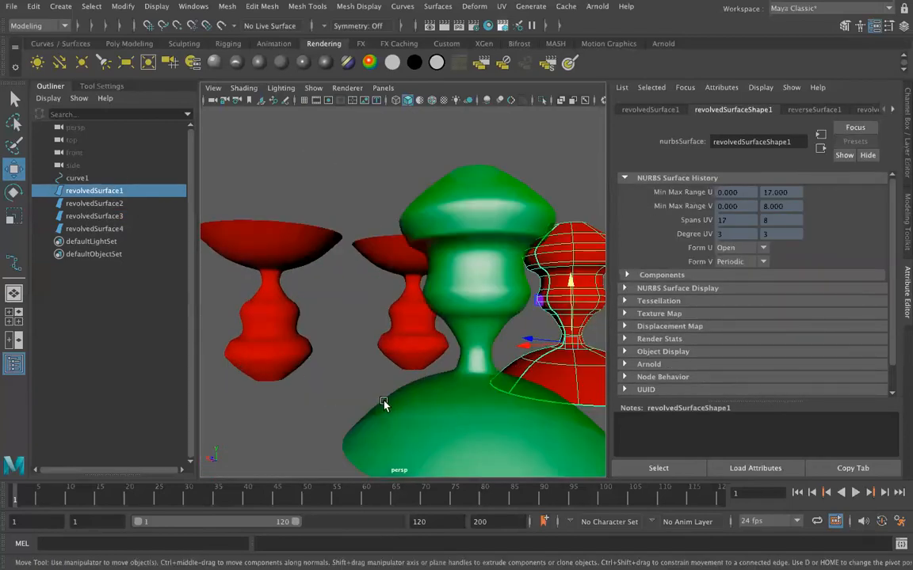
click(415, 323)
alt+drag(416, 323, 385, 373)
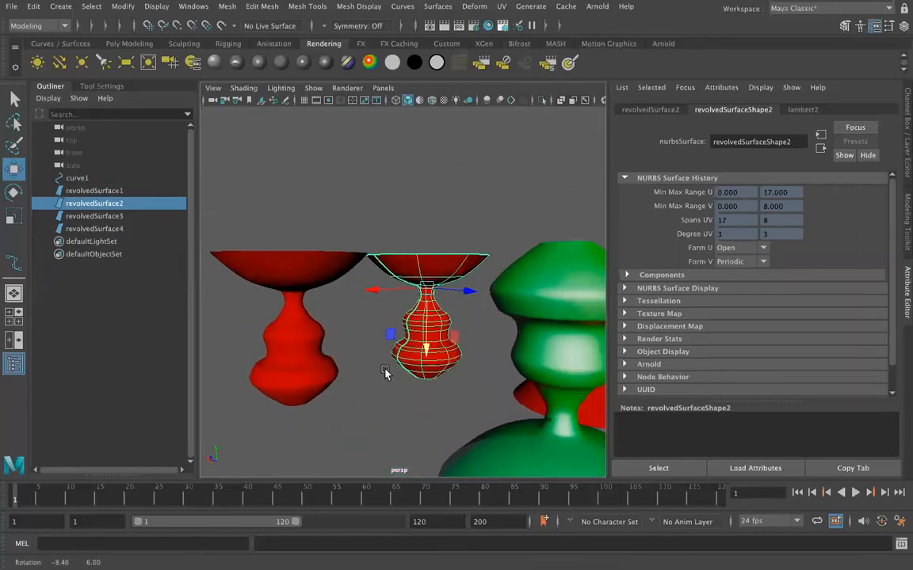
click(305, 63)
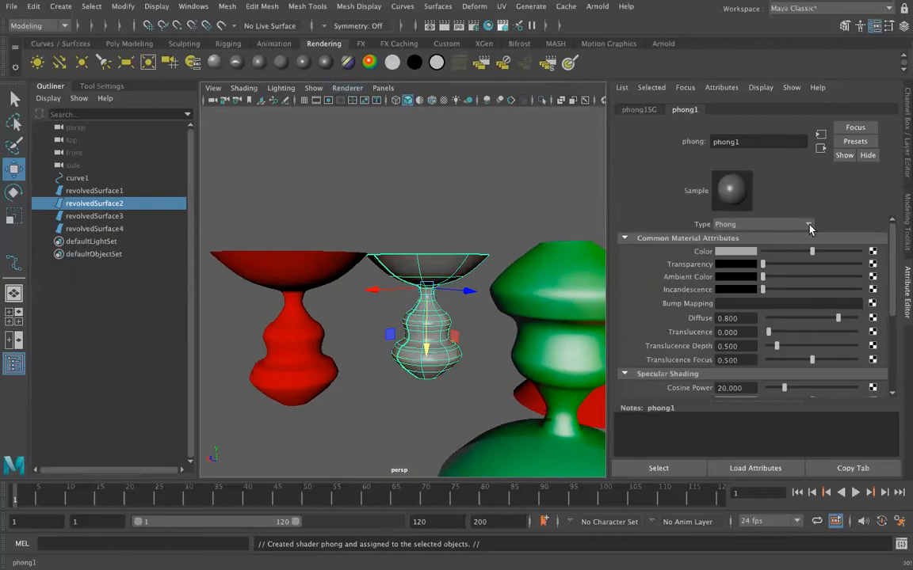
click(748, 252)
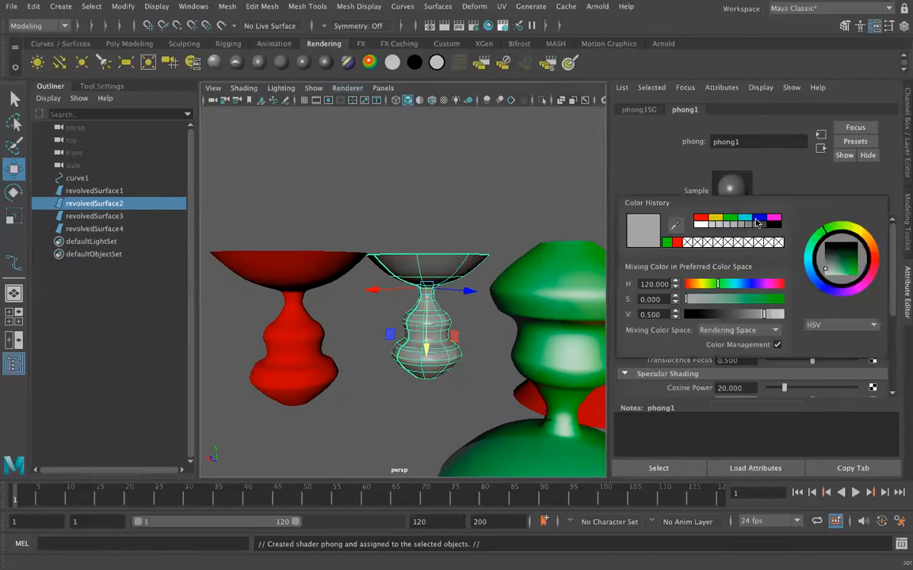
click(757, 219)
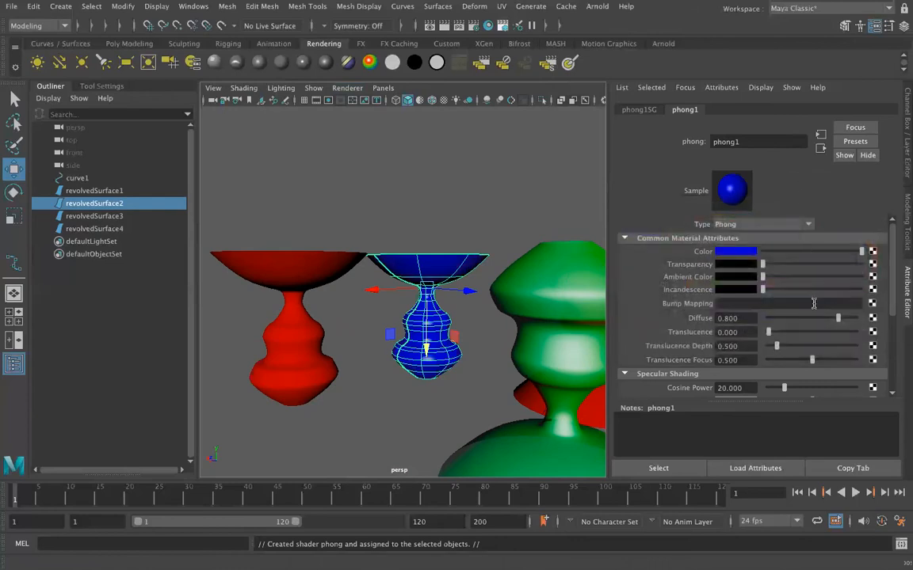
Set the blue Phong's Cosine Power to 87.750, raise its Specular Color to full brightness, and inspect the highlights.
scroll(753, 273, down, 2)
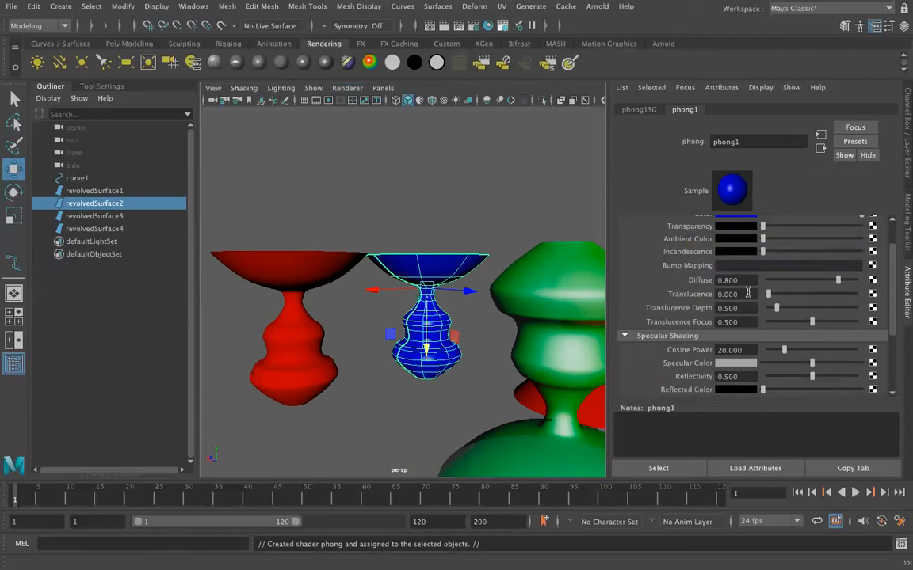
drag(786, 352, 810, 358)
drag(811, 366, 867, 366)
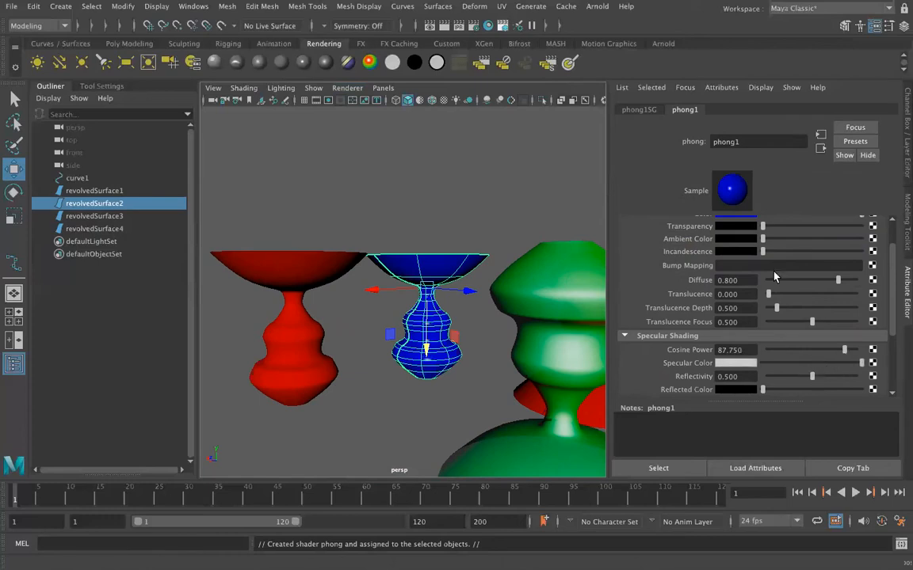
alt+drag(437, 362, 447, 314)
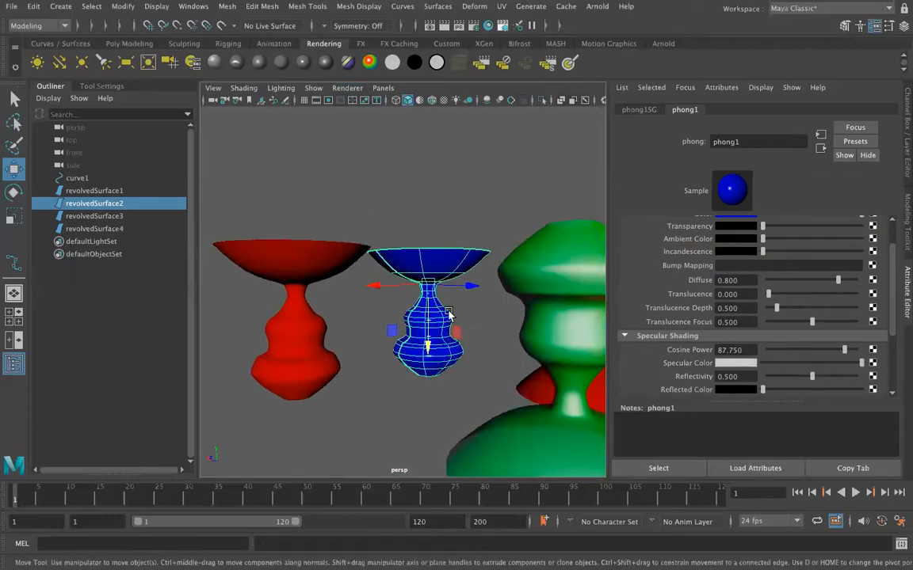
scroll(438, 354, up, 5)
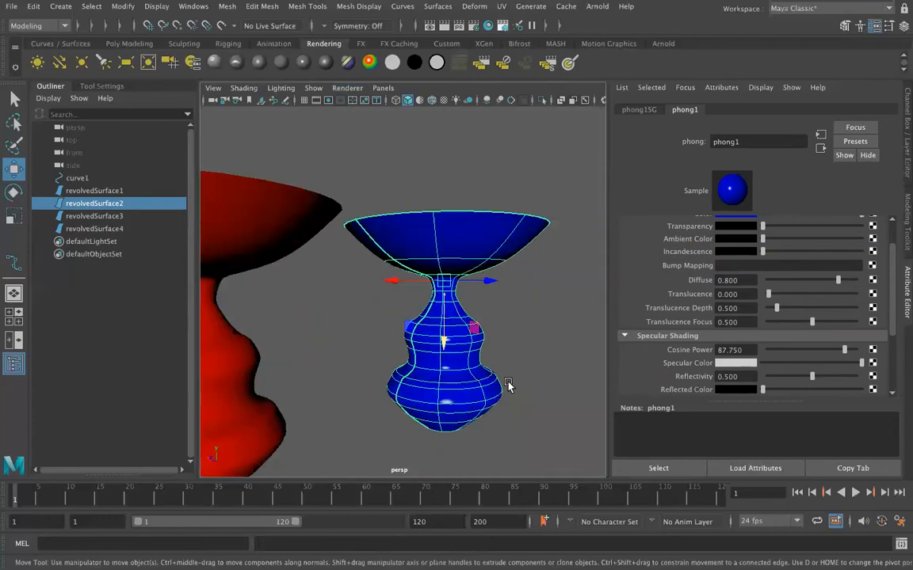
scroll(457, 343, down, 3)
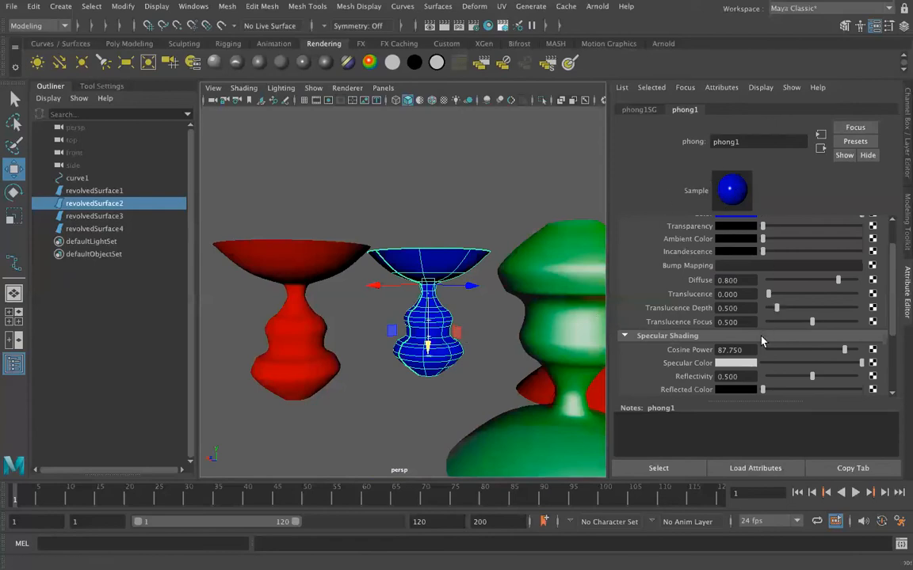
Raise the blue Phong's Reflectivity to 1.000 and set its Cosine Power to about 20.
drag(812, 378, 899, 380)
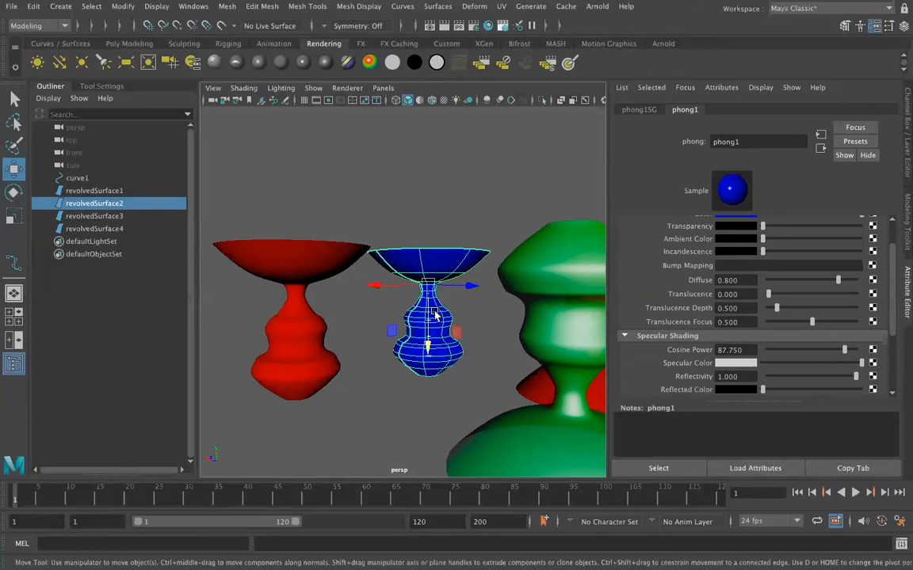
scroll(692, 267, up, 2)
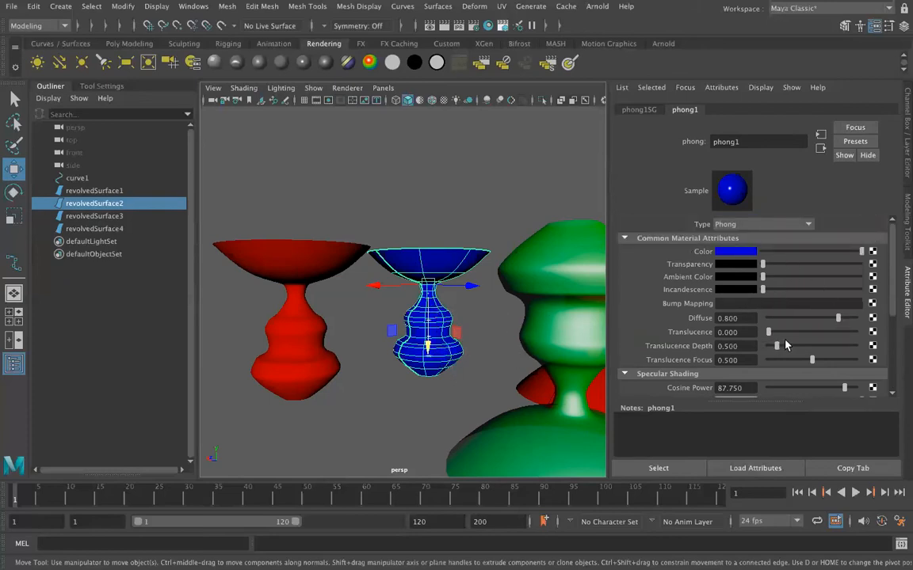
scroll(846, 357, down, 2)
scroll(843, 352, up, 2)
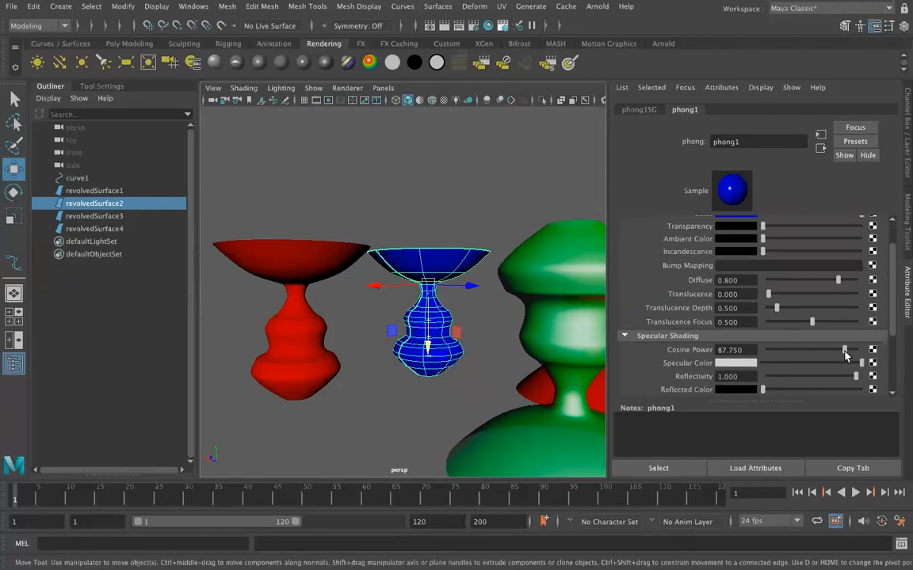
scroll(843, 349, down, 2)
drag(846, 312, 784, 314)
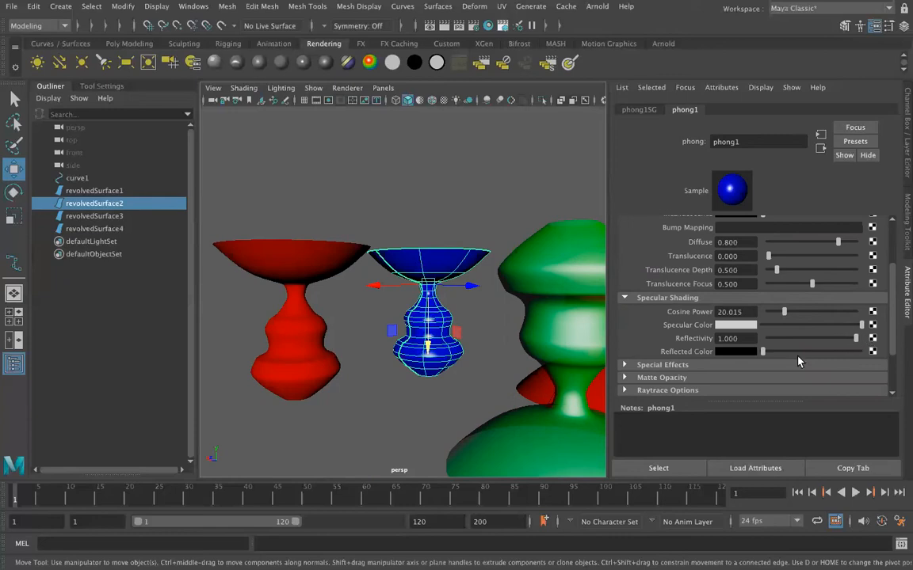
Assign a new Standard Surface material to revolvedSurface4 and inspect it beside the other surfaces.
click(319, 357)
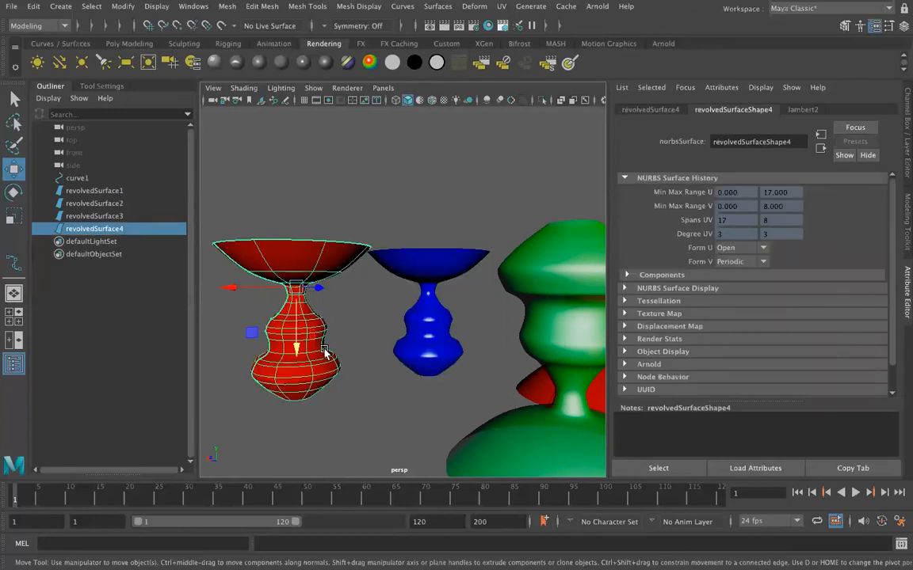
alt+drag(404, 317, 372, 337)
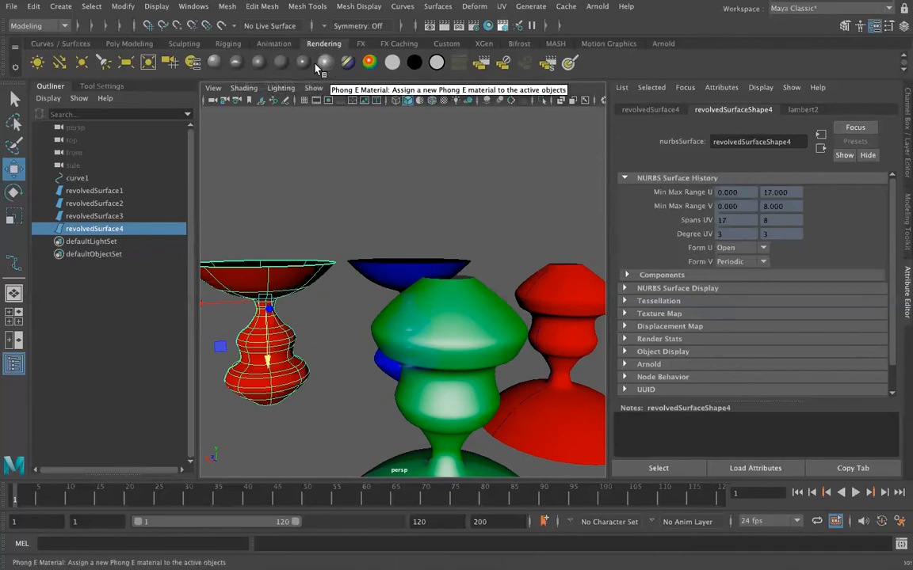
click(216, 64)
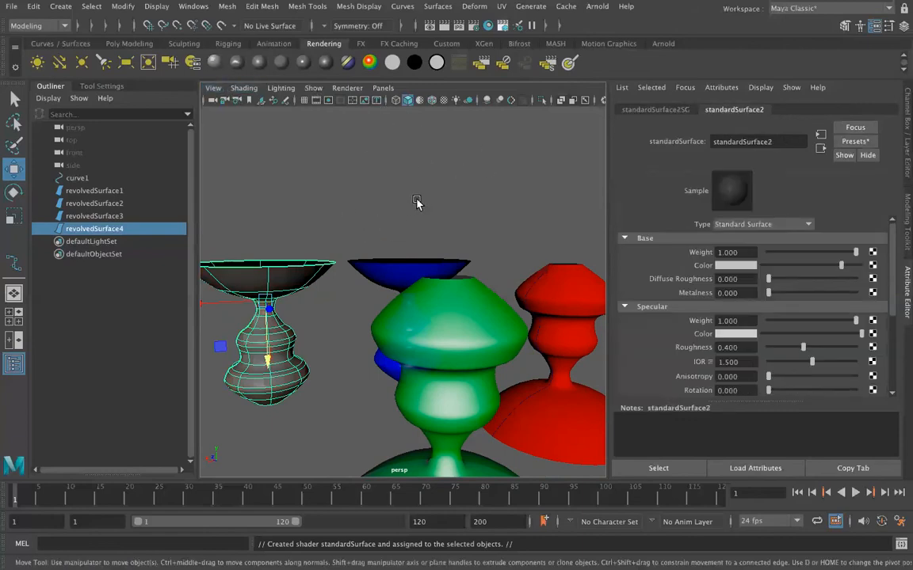
alt+drag(423, 198, 323, 274)
scroll(360, 259, down, 5)
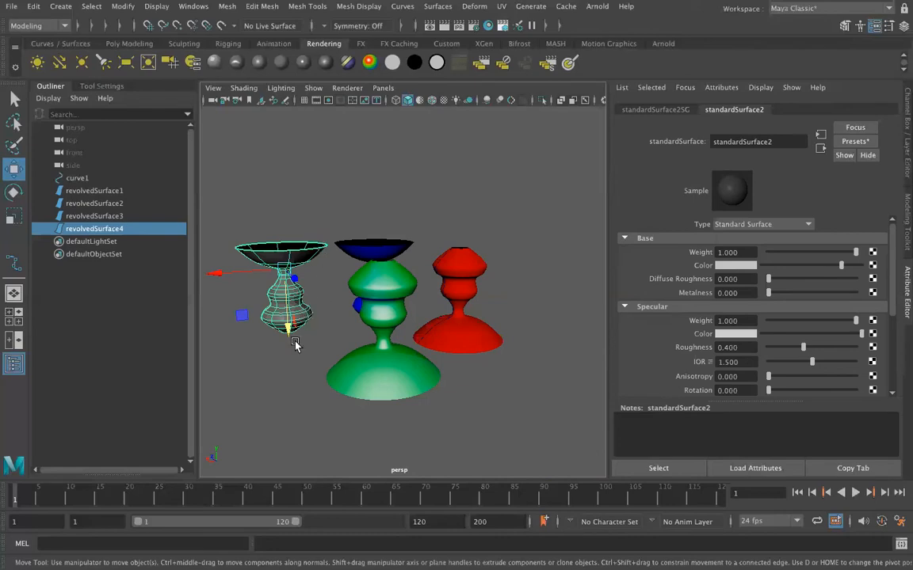
alt+drag(244, 350, 349, 387)
alt+right_drag(351, 385, 486, 388)
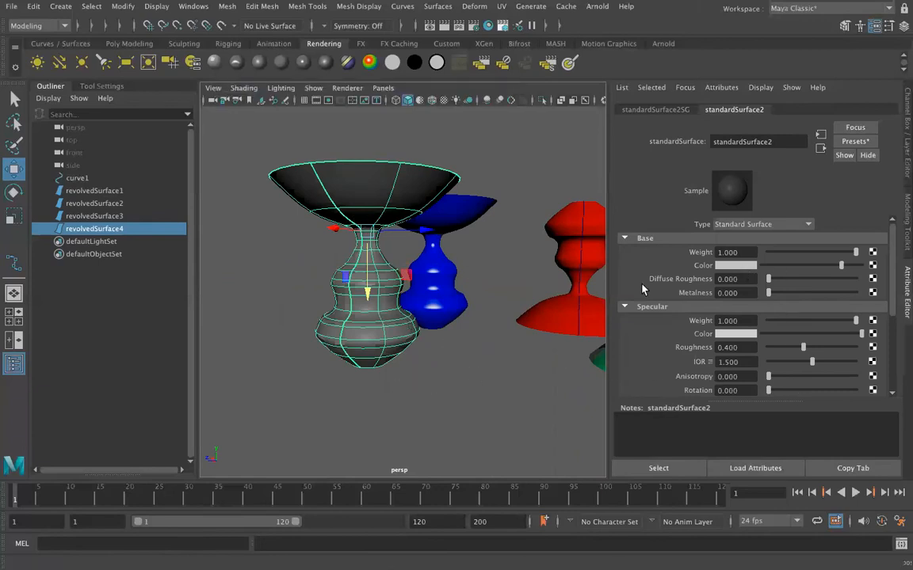
scroll(496, 344, down, 3)
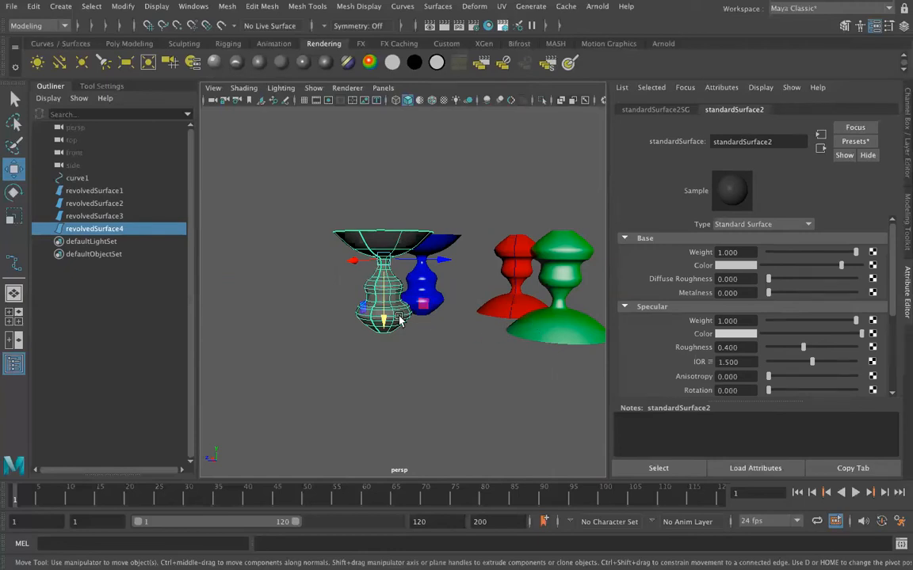
Compare the green and blue surfaces with revolvedSurface4, and examine the attribute groups of its Standard Surface material, including Transmission and Subsurface.
click(531, 329)
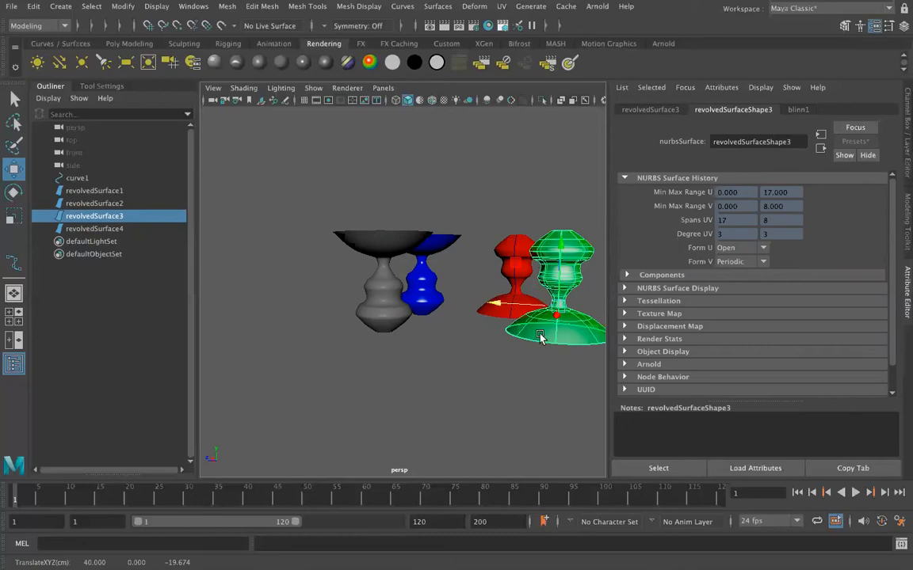
click(422, 287)
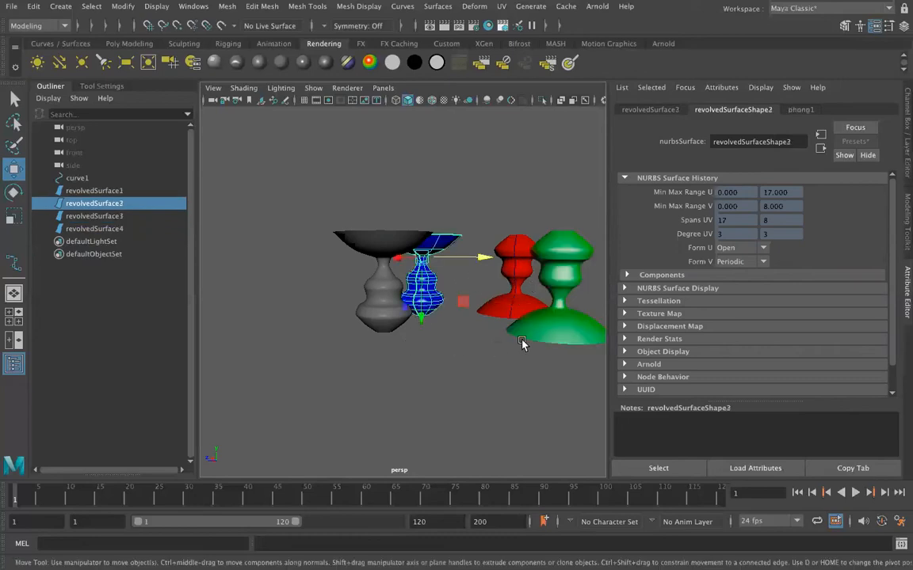
click(549, 341)
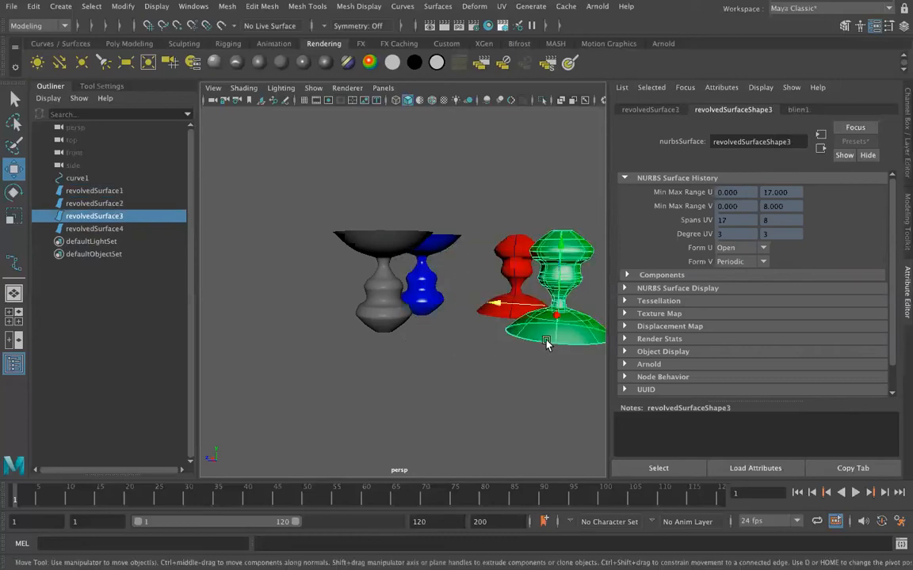
click(401, 313)
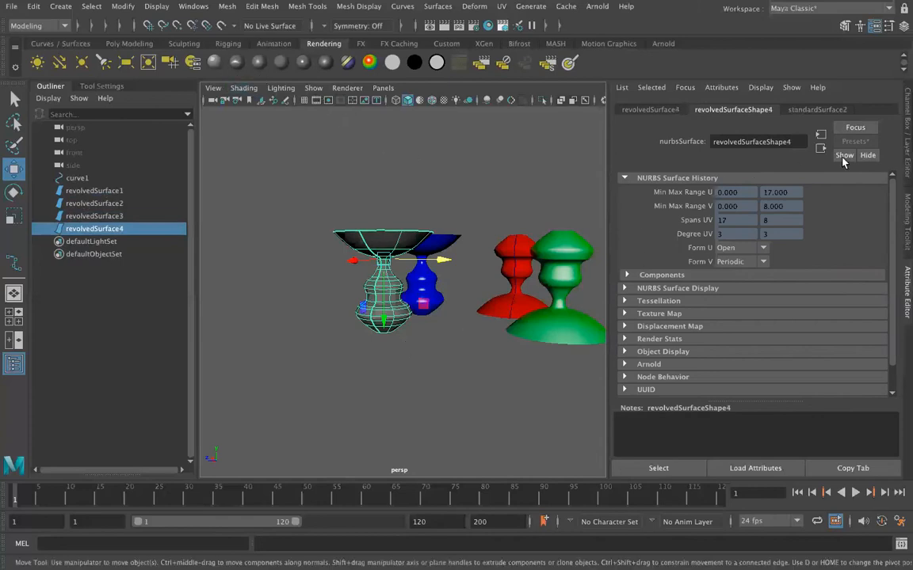
click(817, 110)
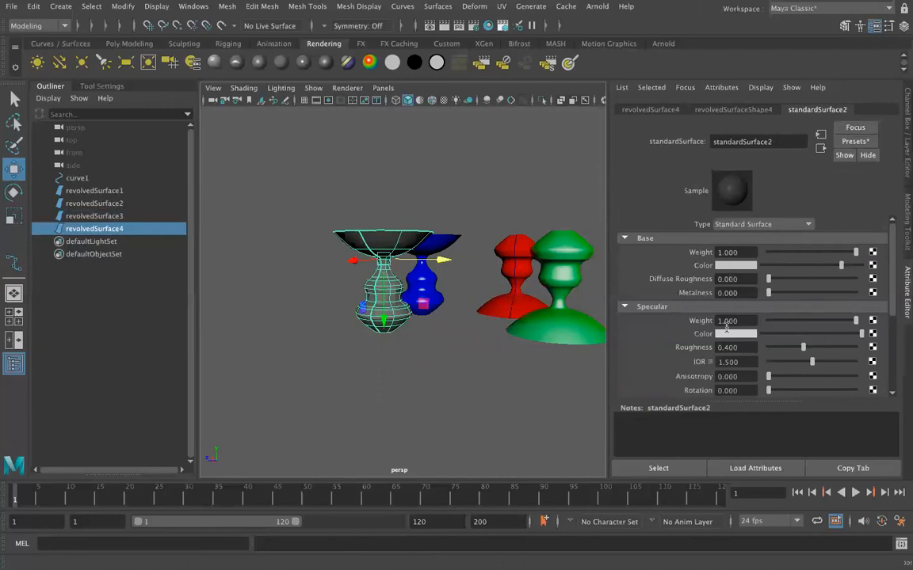
scroll(724, 338, down, 2)
scroll(724, 339, down, 2)
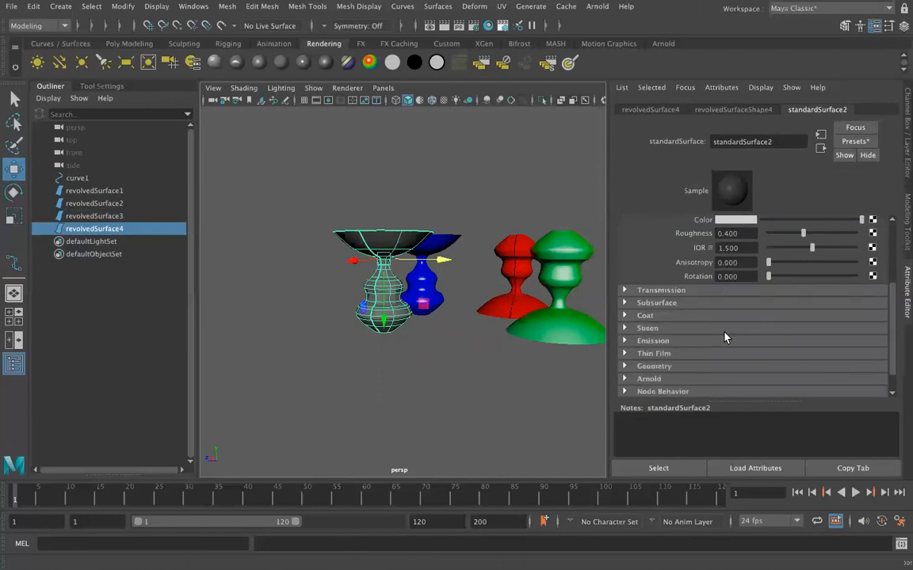
click(623, 291)
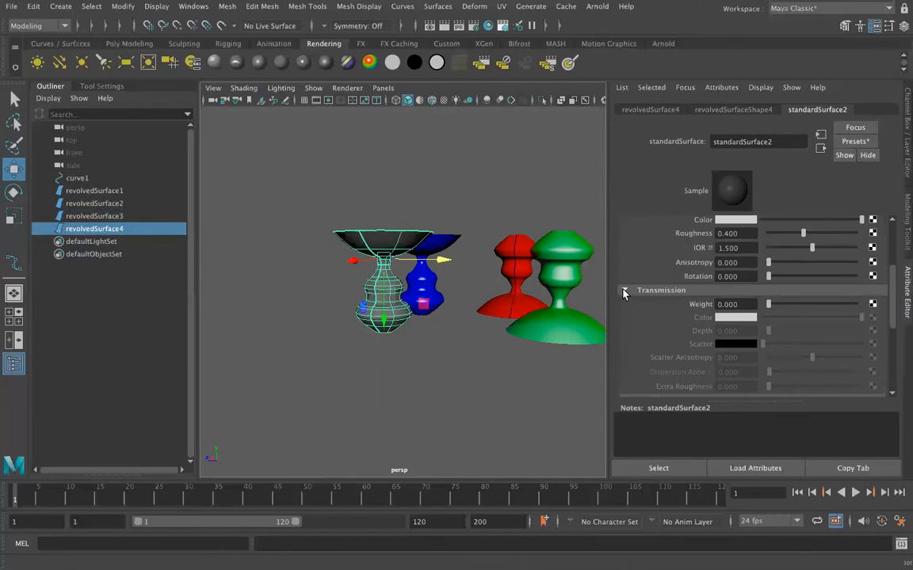
click(622, 292)
click(625, 305)
click(624, 304)
scroll(708, 287, up, 2)
scroll(708, 287, up, 2)
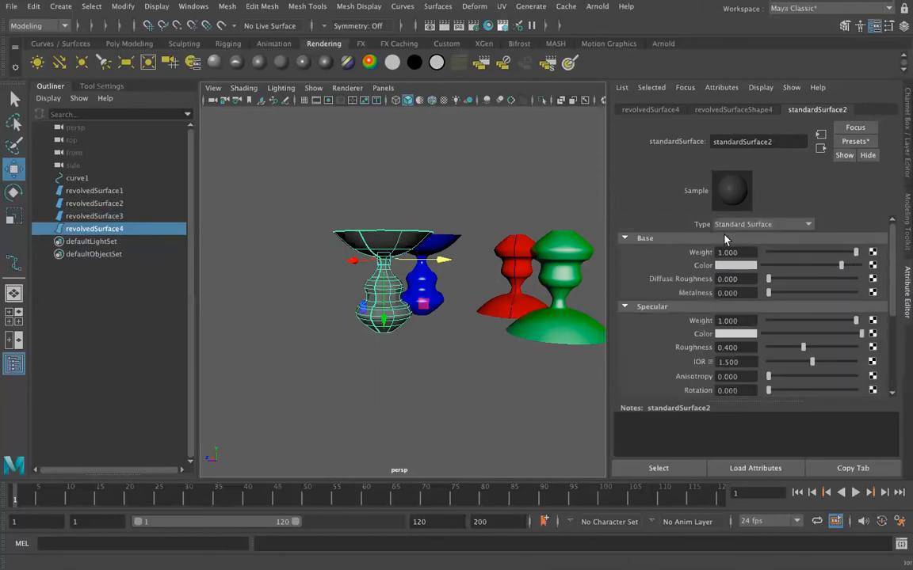
Set the base colour of revolvedSurface4's Standard Surface material to yellow, with Diffuse Roughness 0.426 and Metalness 0.485.
click(728, 267)
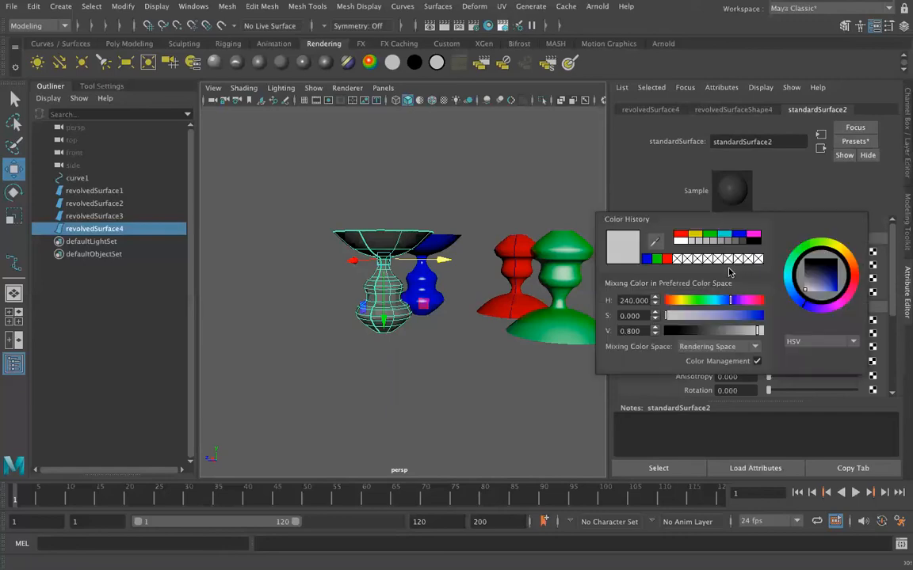
click(694, 235)
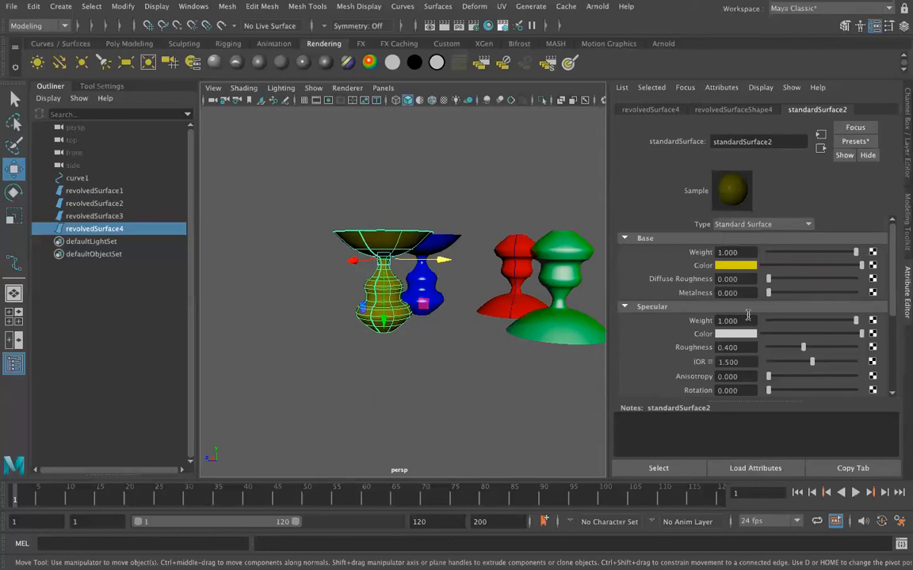
mouse_move(769, 279)
mouse_down()
mouse_move(856, 280)
mouse_move(765, 284)
mouse_move(857, 290)
mouse_move(796, 292)
mouse_move(810, 292)
mouse_up()
Set the yellow material's Specular Color to red and inspect the highlights on revolvedSurface4 up close.
scroll(800, 359, down, 2)
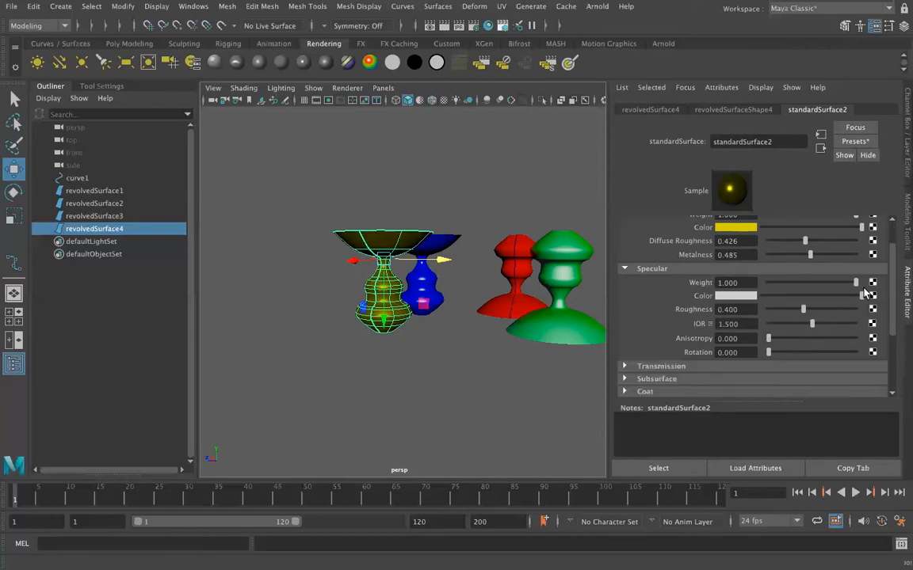
click(736, 296)
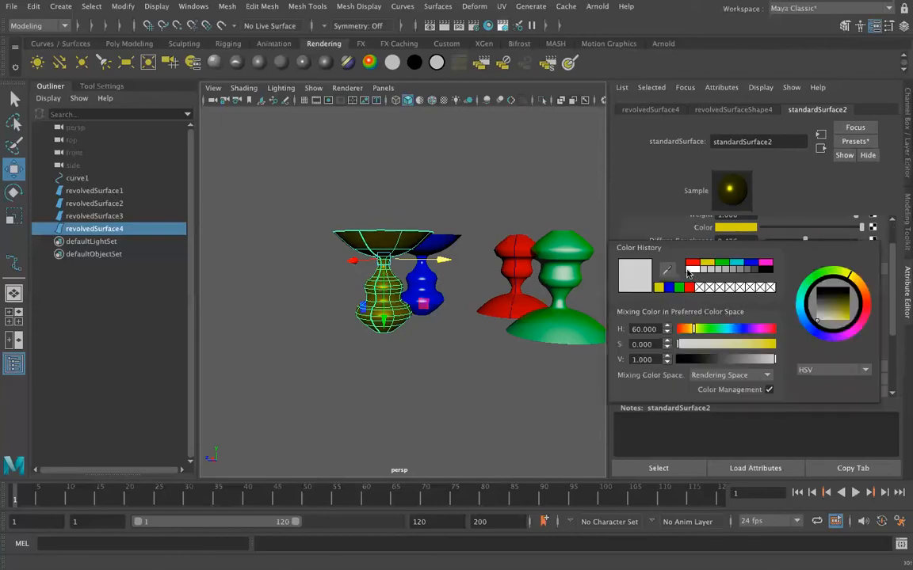
click(691, 263)
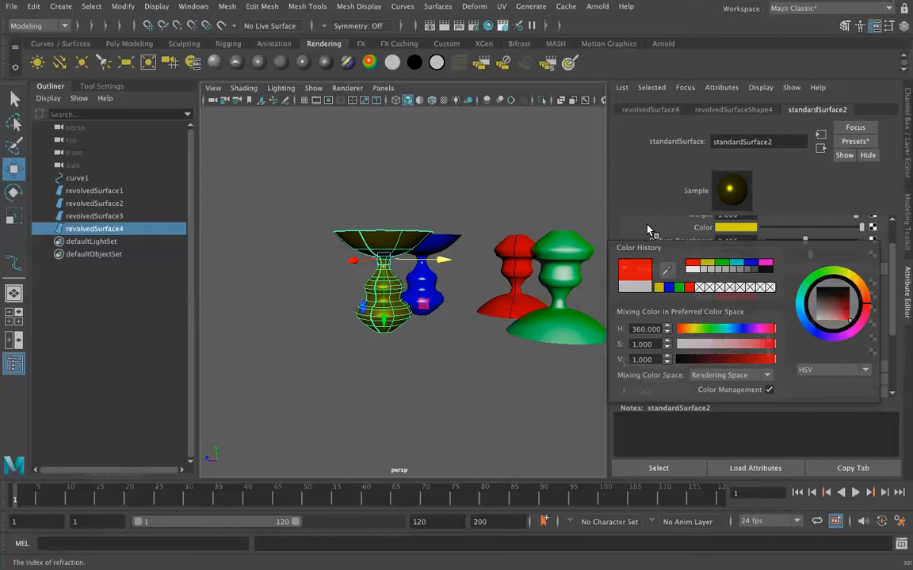
scroll(382, 292, up, 8)
alt+drag(338, 375, 444, 283)
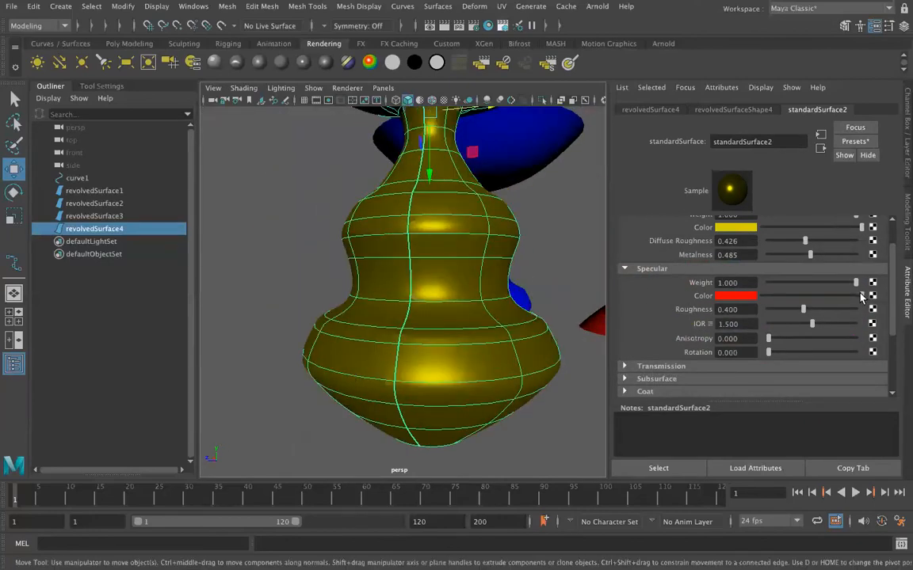
Set the yellow material's Metalness to 0.691, darken its red Specular Color, and set specular Roughness to 0.471 and IOR to 2.239.
drag(810, 253, 860, 257)
click(829, 255)
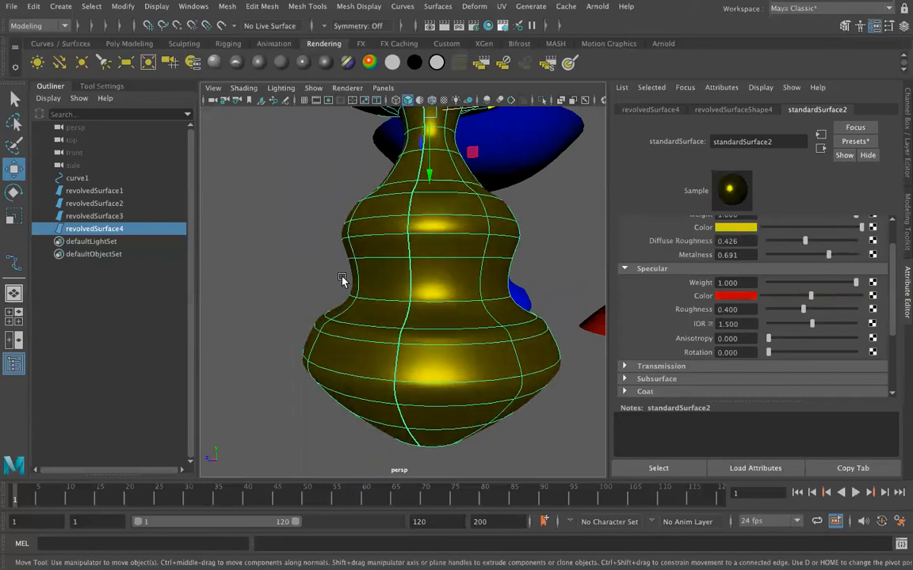
click(735, 296)
scroll(751, 317, down, 2)
mouse_move(804, 272)
mouse_down()
mouse_move(841, 290)
mouse_move(762, 290)
mouse_move(846, 299)
mouse_move(833, 298)
mouse_up()
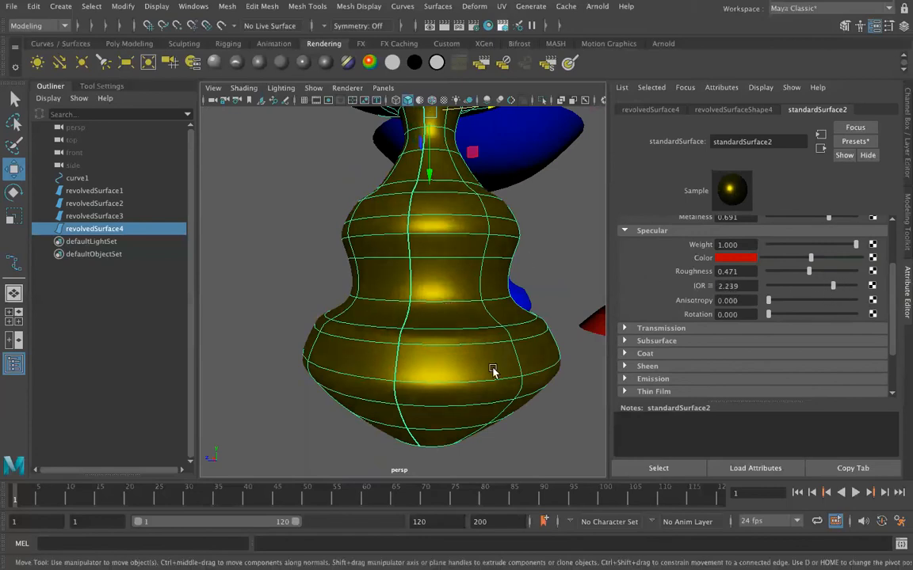
Examine the Transmission, Subsurface, Coat and Emission settings of the yellow Standard Surface material.
click(623, 328)
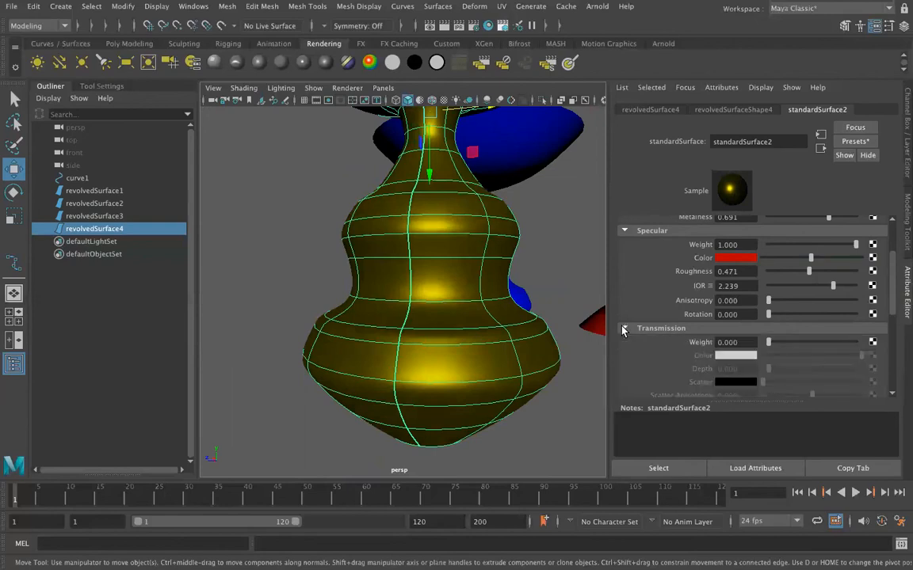
click(625, 328)
click(625, 342)
click(626, 340)
scroll(639, 323, down, 3)
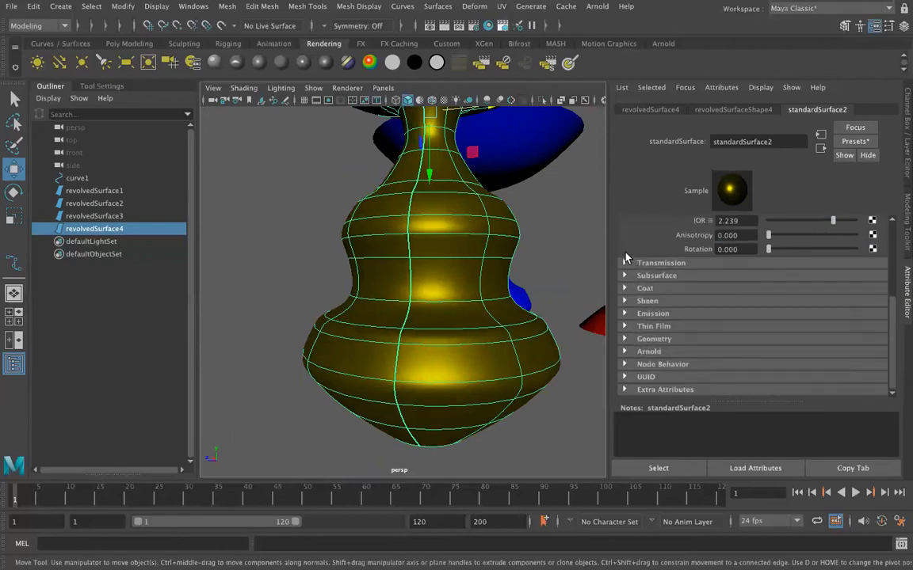
click(624, 276)
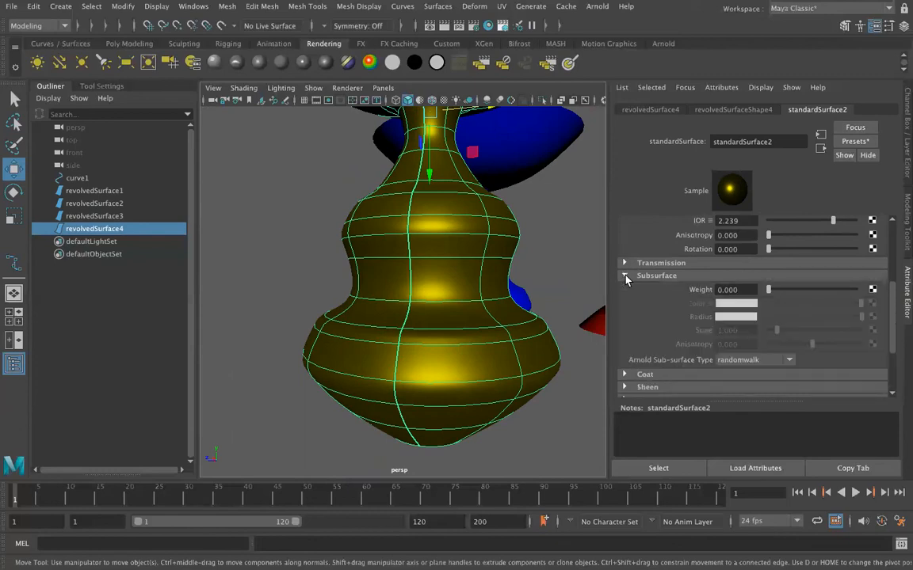
click(625, 276)
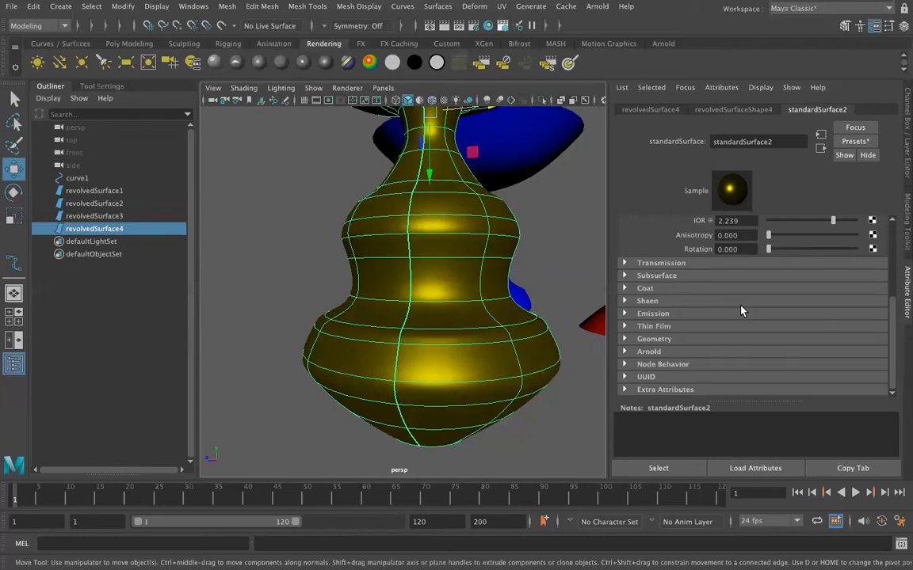
click(644, 288)
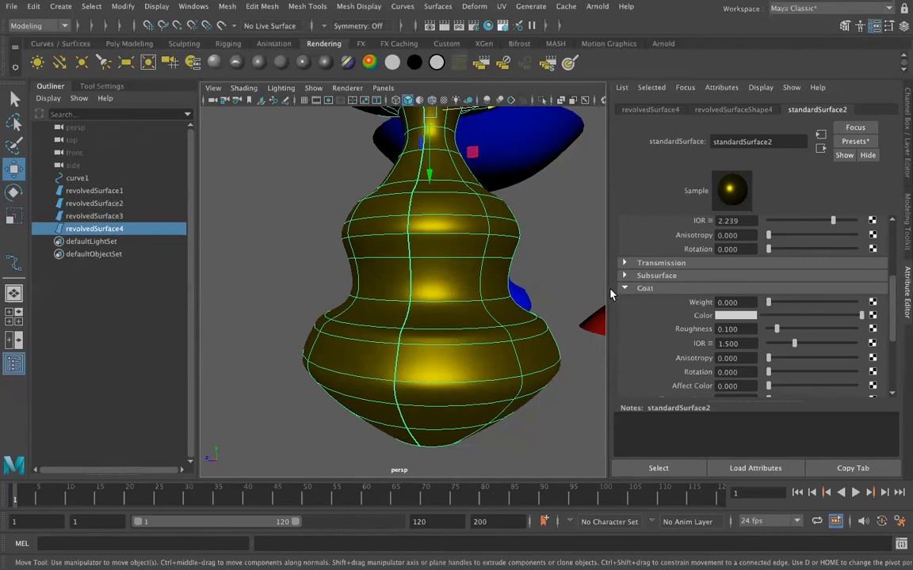
click(628, 288)
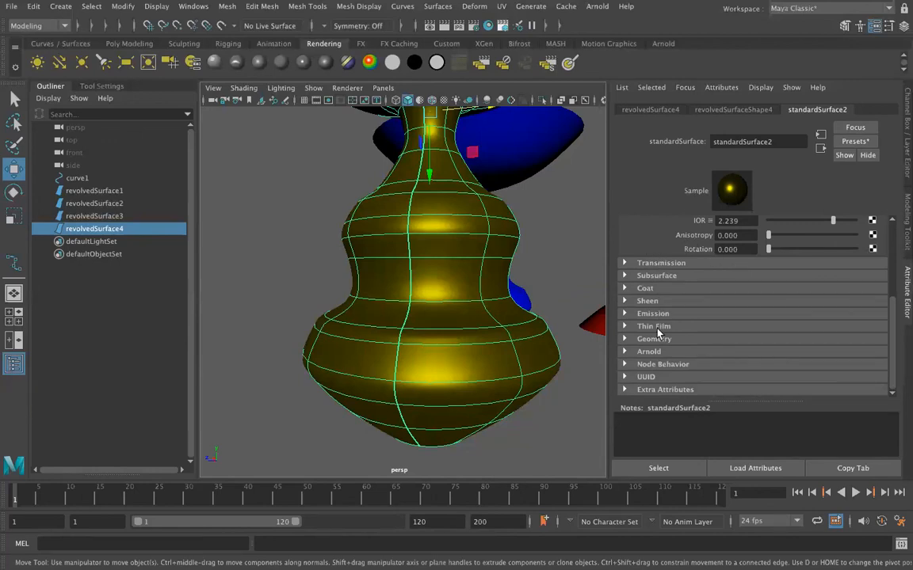
click(624, 313)
click(623, 314)
Inspect the yellow, blue, green and red surfaces together from several angles to compare their shading.
scroll(539, 273, up, 5)
scroll(541, 274, down, 10)
alt+drag(541, 275, 473, 285)
scroll(358, 307, down, 3)
scroll(357, 310, up, 3)
alt+drag(347, 356, 339, 339)
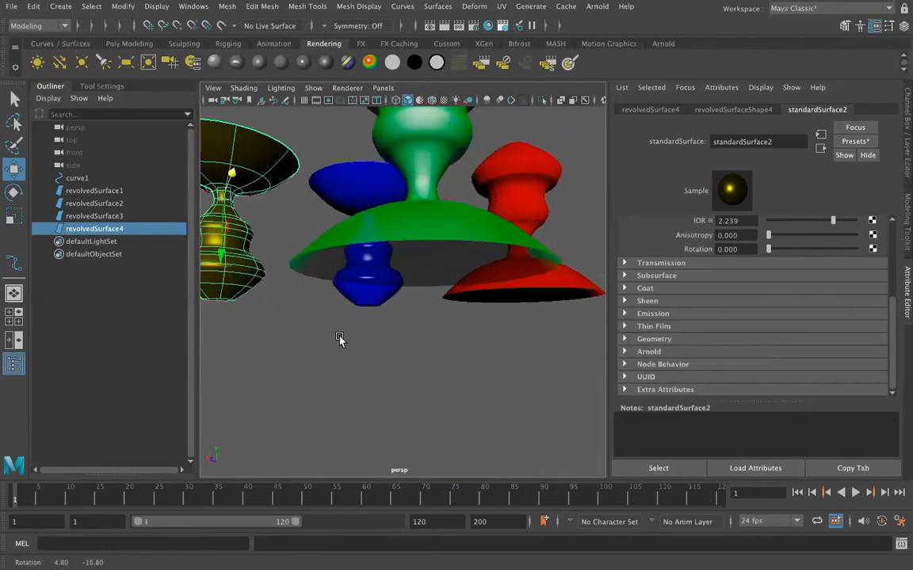
alt+drag(407, 265, 444, 271)
Assign a new Standard Surface material to a single surface patch on the flared base of the green revolvedSurface3.
click(443, 273)
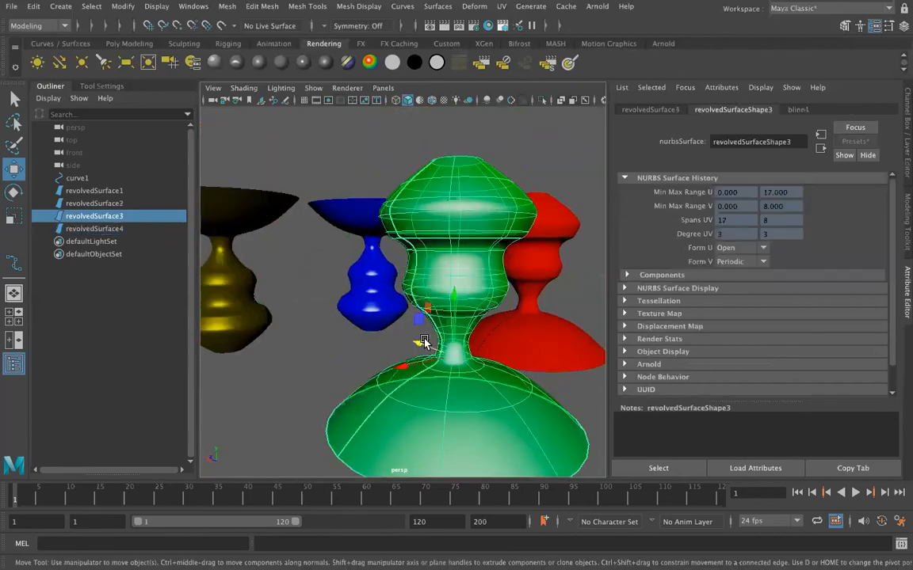
alt+drag(424, 418, 417, 400)
right_drag(417, 234, 396, 274)
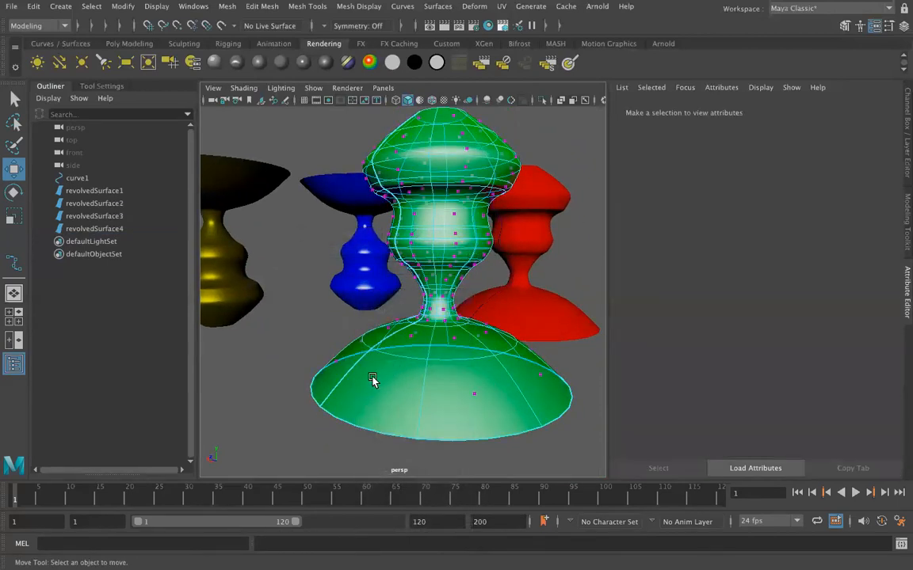
click(375, 385)
alt+drag(342, 442, 316, 400)
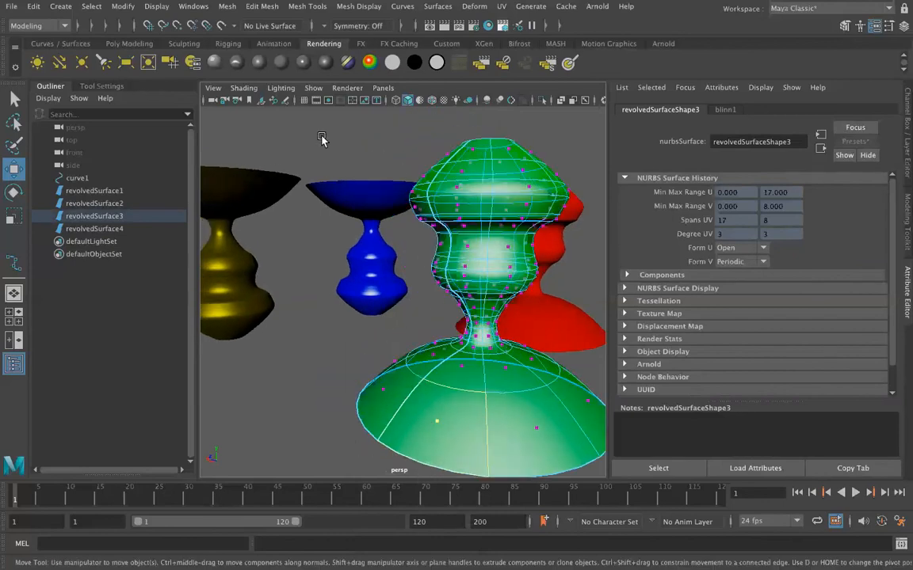
click(222, 66)
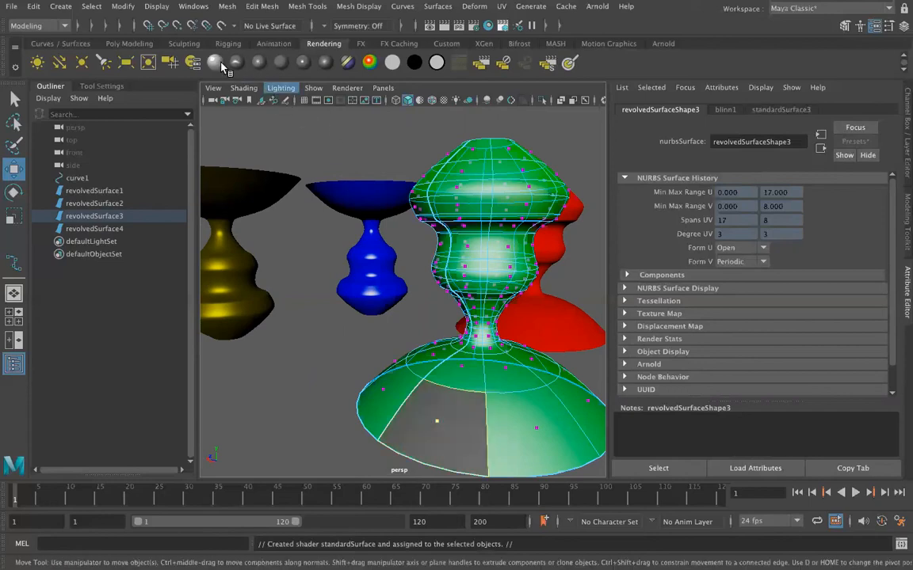
click(313, 405)
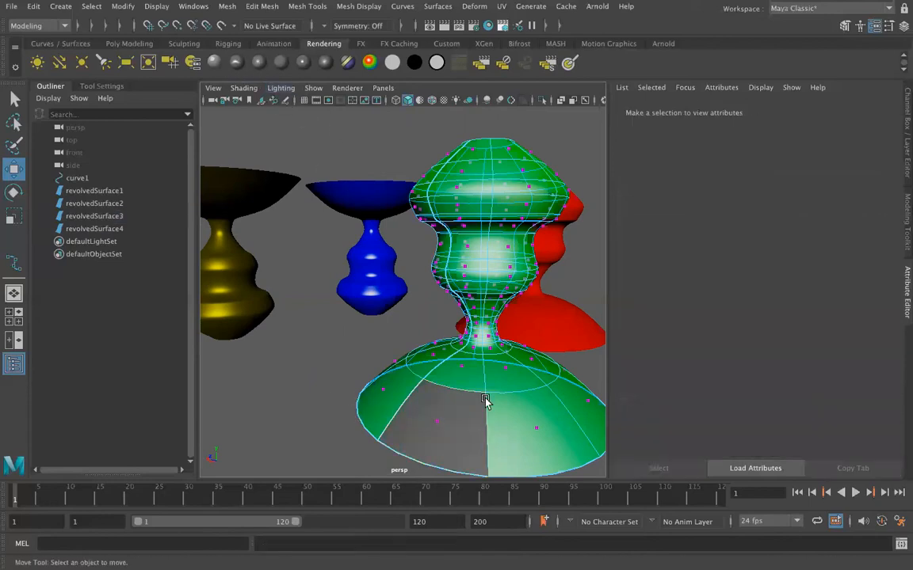
Set the base colour of the patch's Standard Surface material to cyan and inspect the recoloured patch.
click(450, 429)
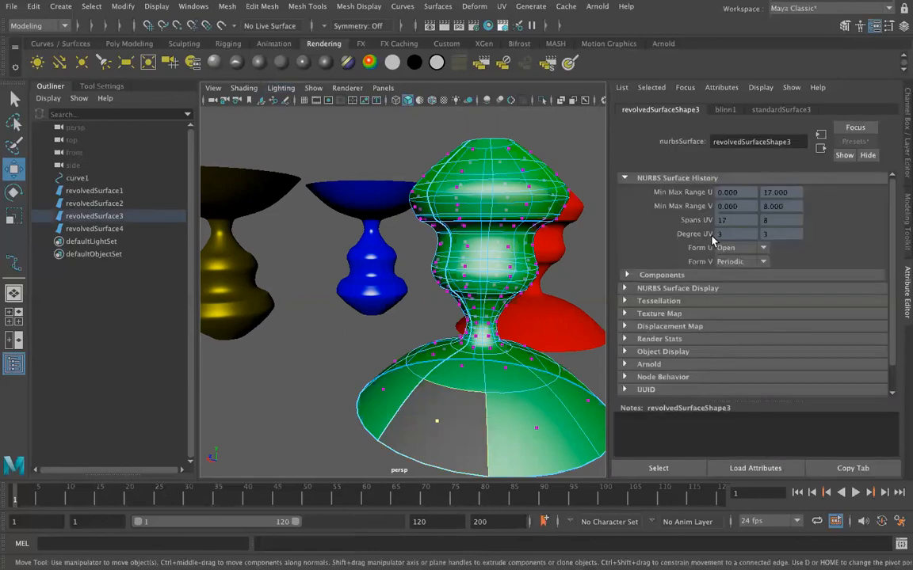
click(764, 112)
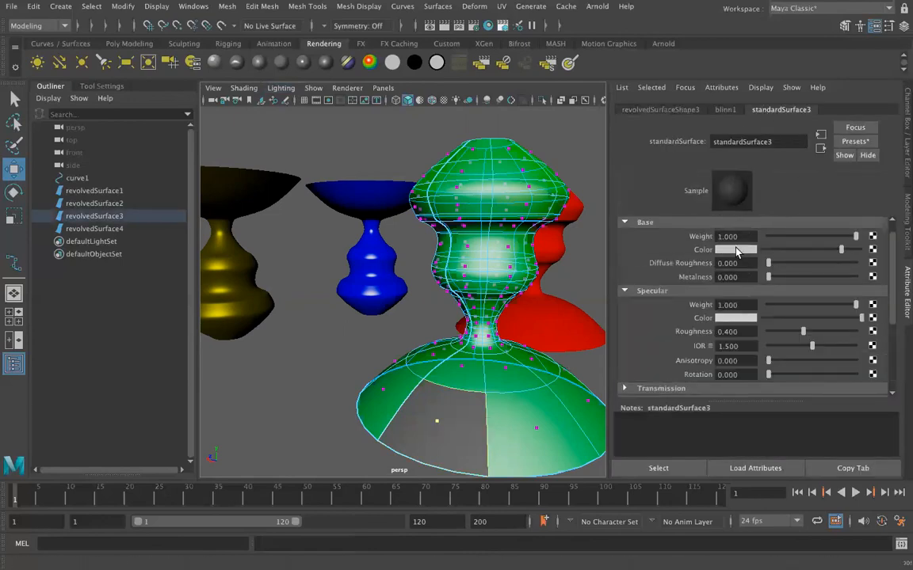
click(736, 251)
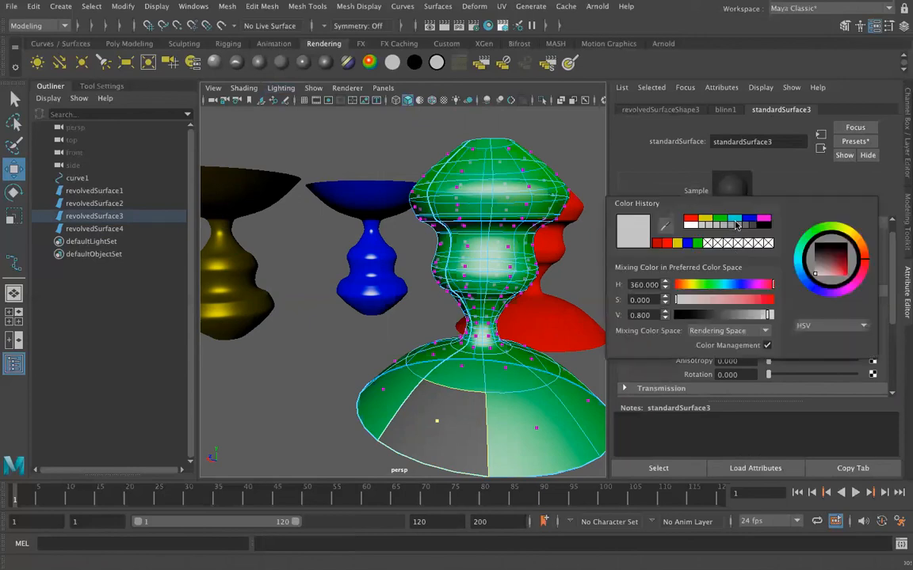
click(736, 222)
click(269, 370)
alt+drag(320, 376, 362, 274)
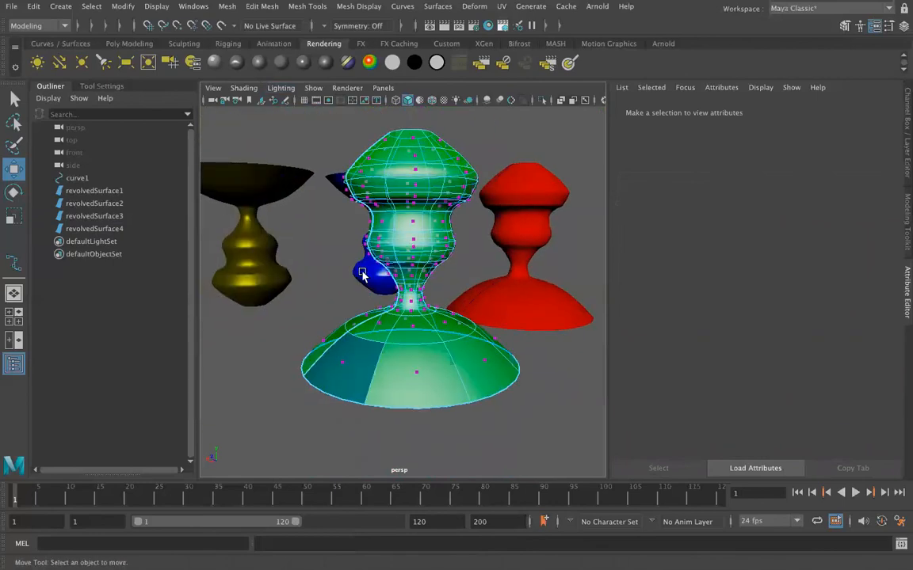